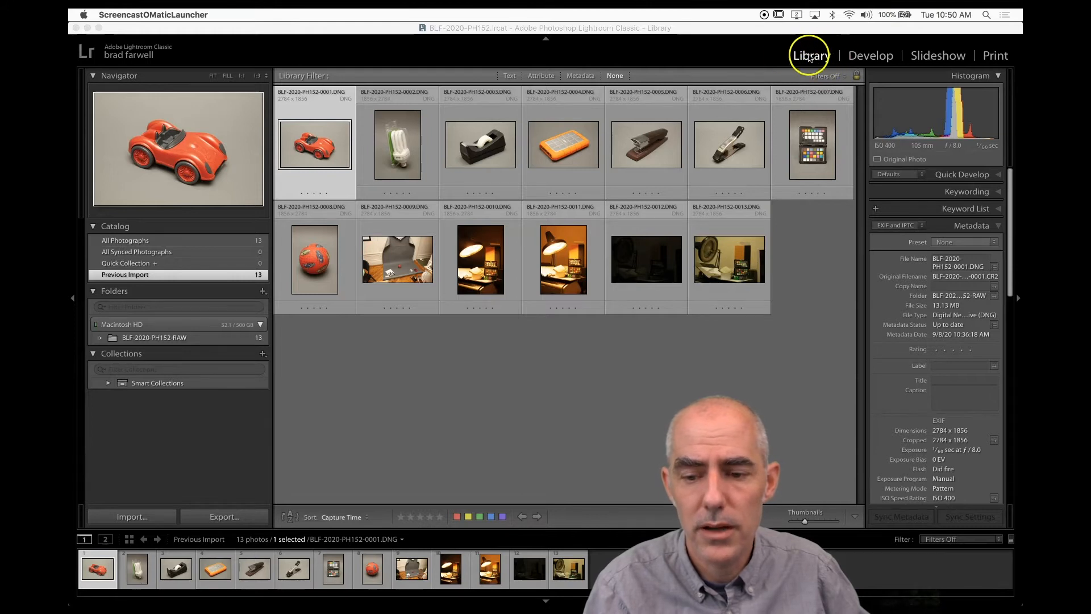
# Switch to the Develop module and return to the Library module.
pyautogui.click(864, 55)
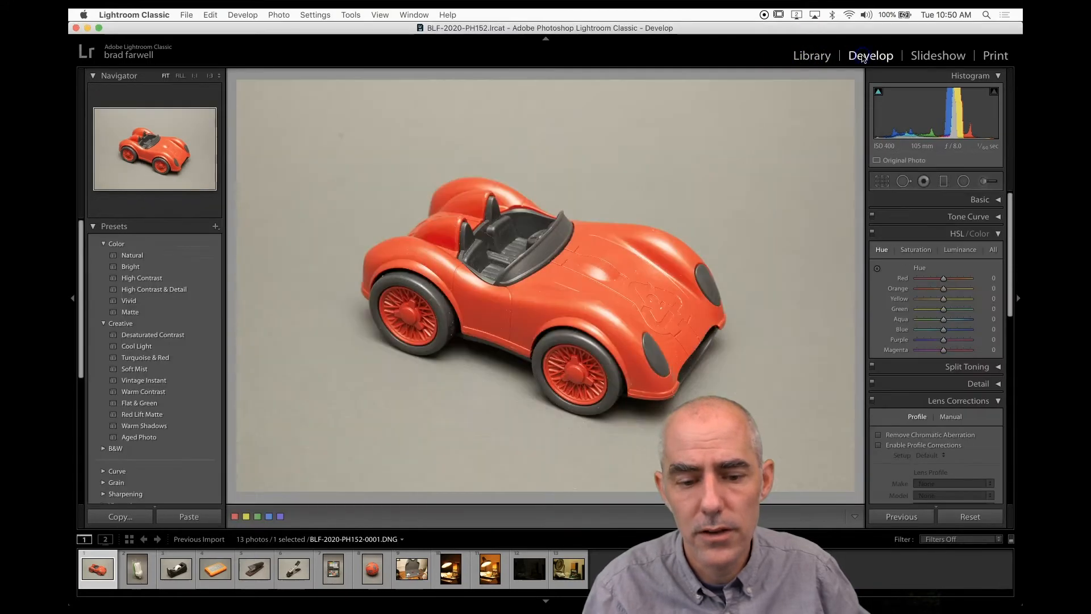
pyautogui.click(816, 57)
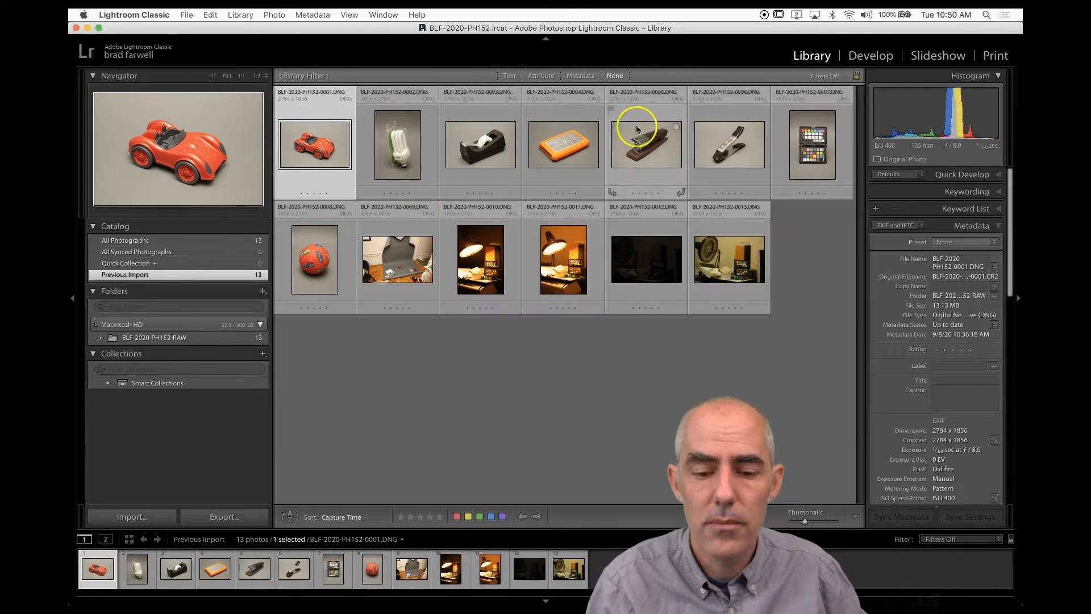
# Set the Library to Grid view and select the red car thumbnail.
pyautogui.click(349, 15)
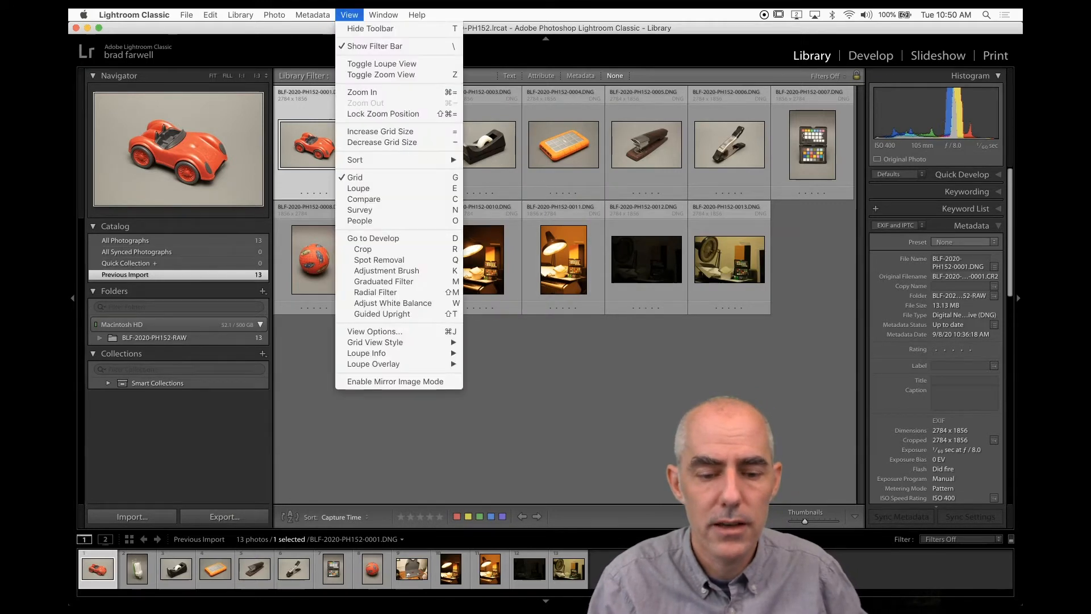
pyautogui.click(368, 178)
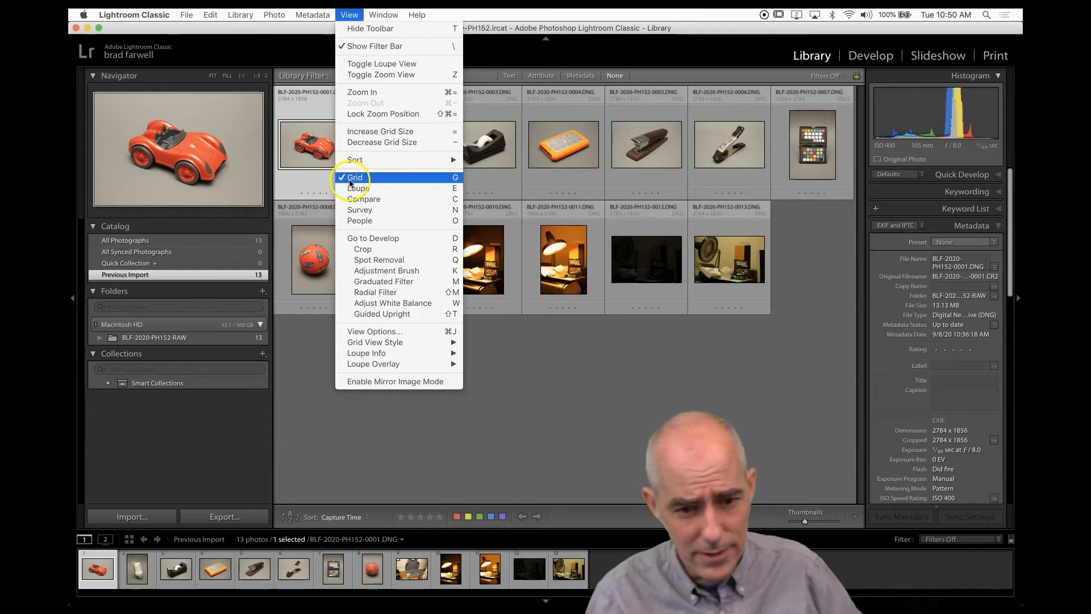
pyautogui.click(349, 179)
pyautogui.click(315, 157)
# Step through the grid thumbnails to select photo BLF-2020-PH152-0009.DNG.
pyautogui.press('Right')
pyautogui.press('Right')
pyautogui.press('Right')
pyautogui.press('Right')
pyautogui.press('Right')
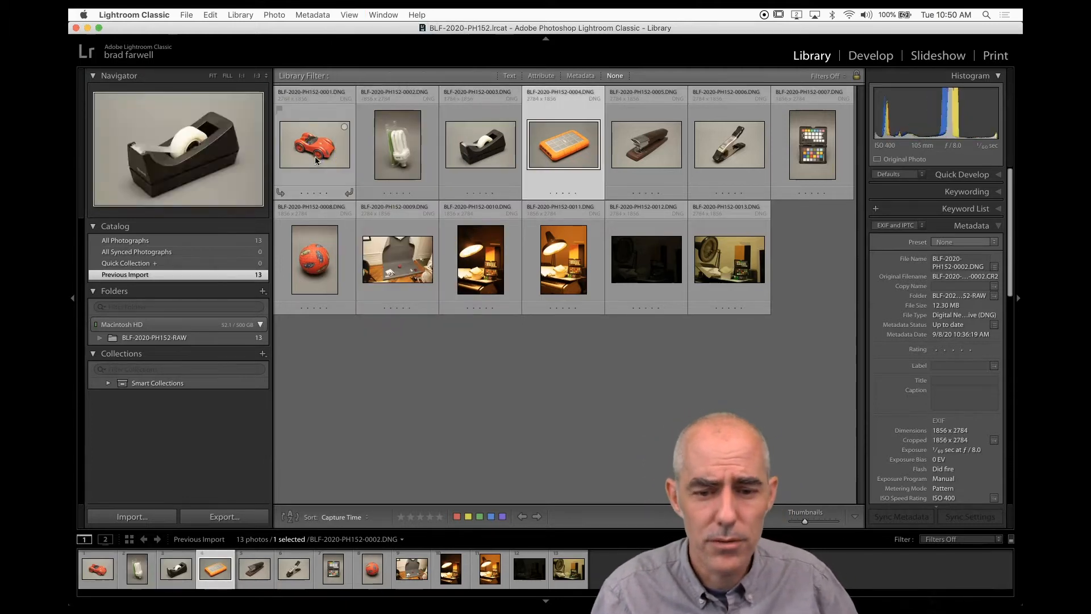
pyautogui.press('Left')
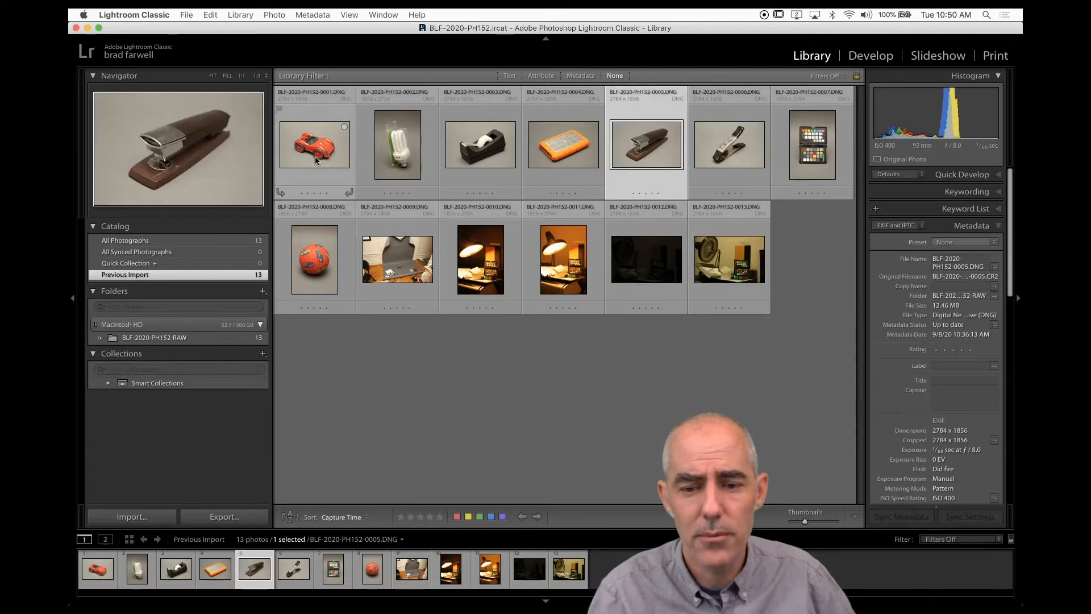
pyautogui.press('Down')
pyautogui.press('Left')
pyautogui.press('Left')
pyautogui.press('Left')
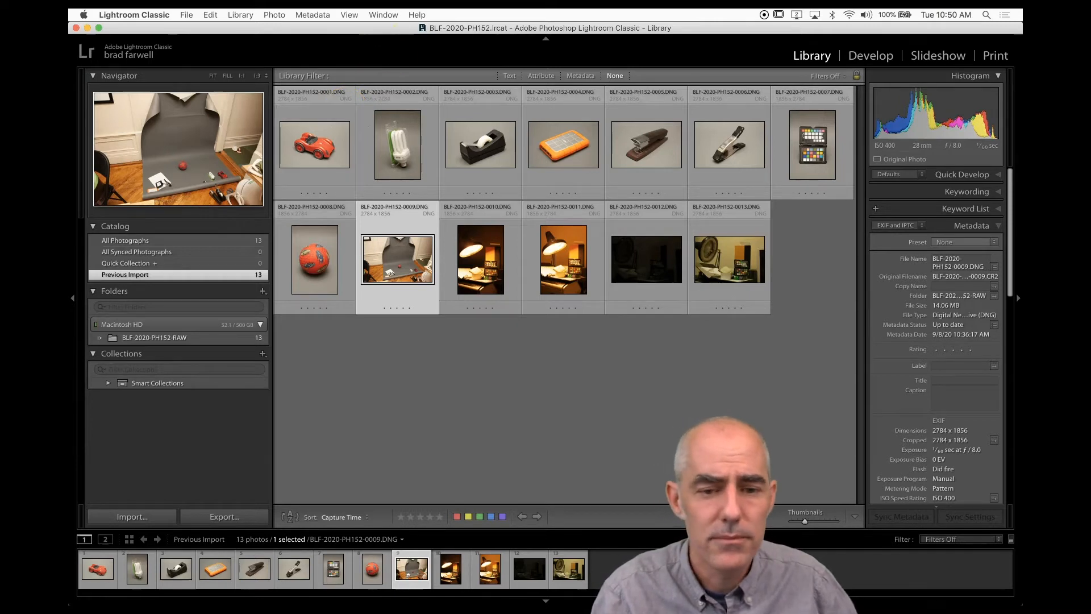
# Open the Library View Options and review the Grid View cell extras and header label settings.
pyautogui.click(383, 15)
pyautogui.moveTo(350, 15)
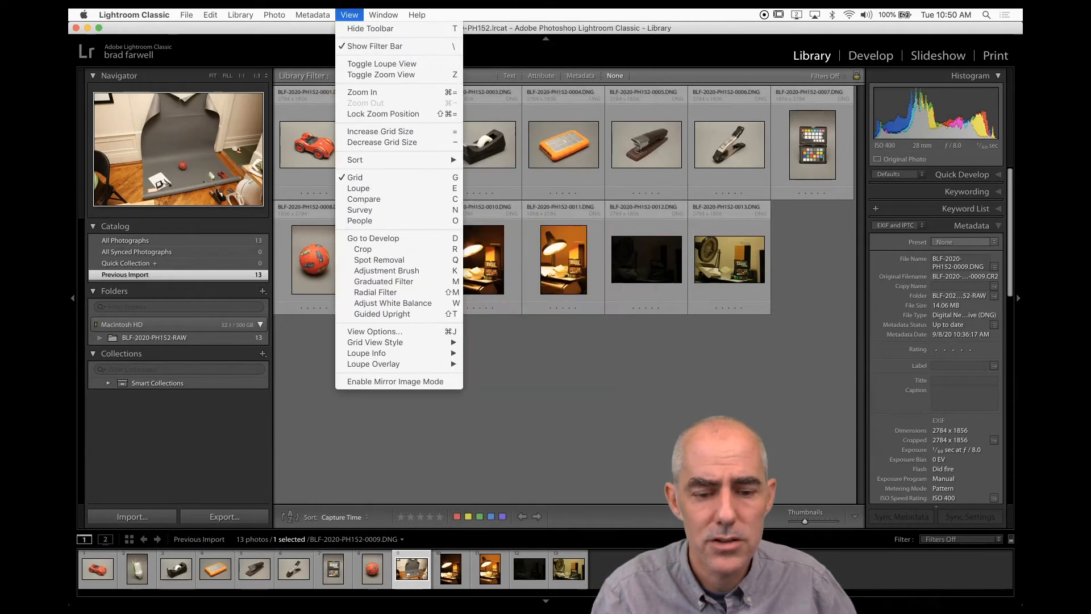
pyautogui.click(357, 335)
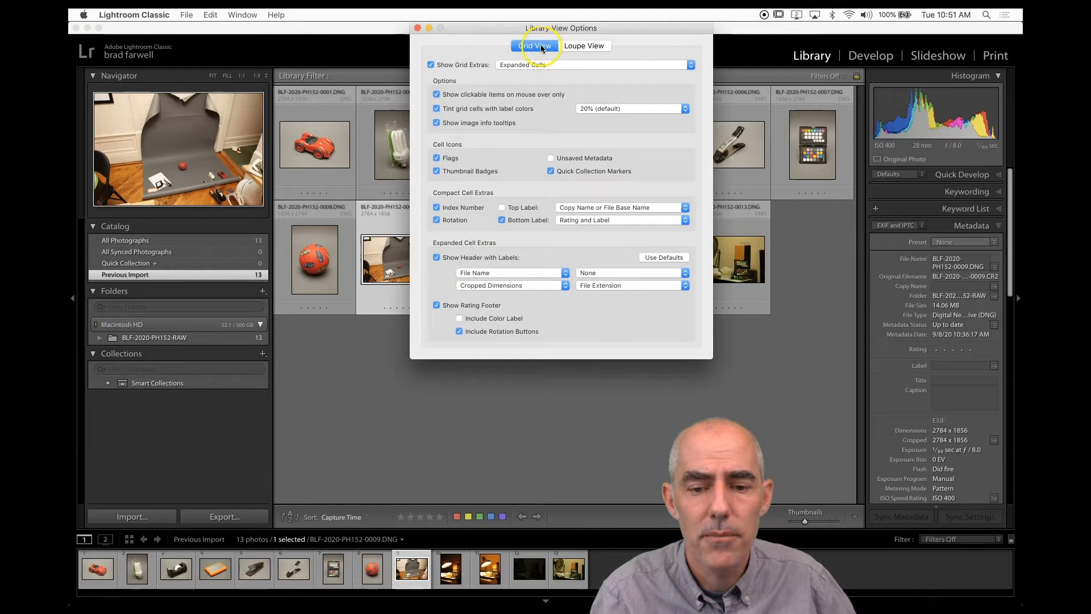
pyautogui.click(508, 66)
pyautogui.click(510, 62)
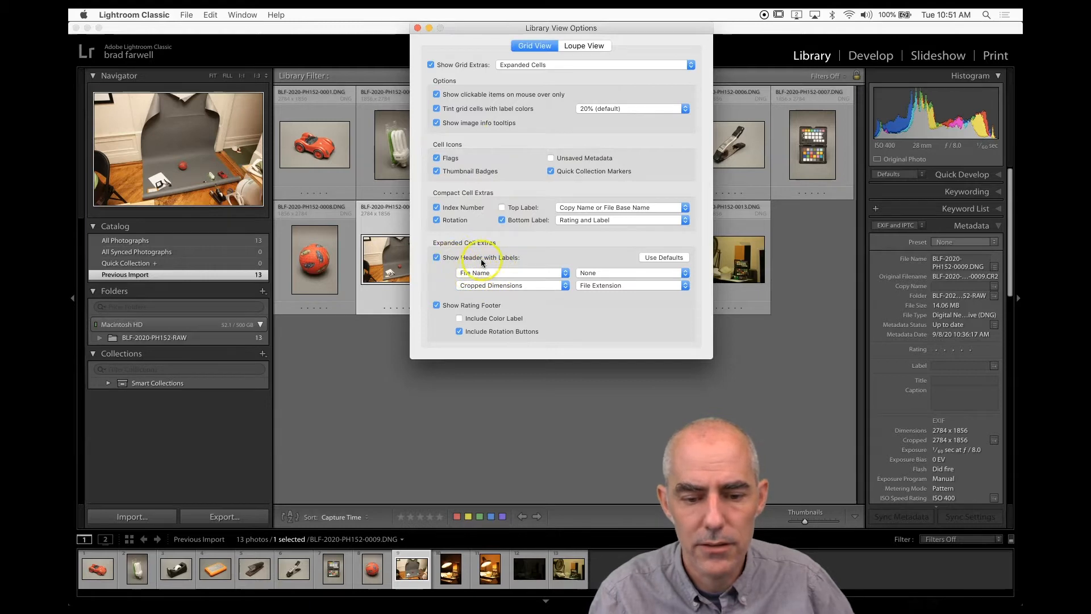
pyautogui.click(500, 271)
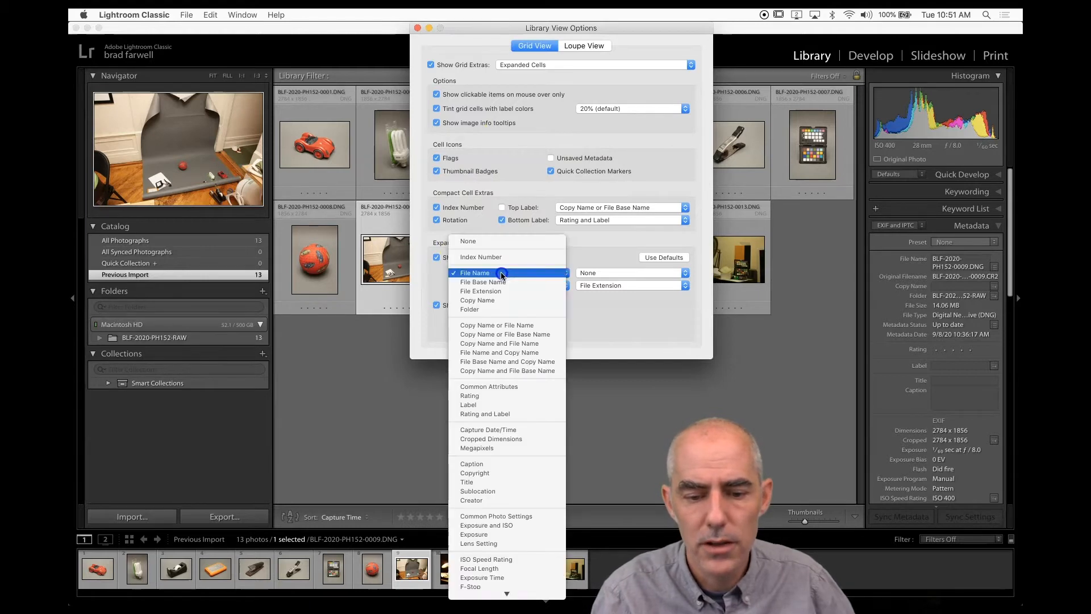
pyautogui.click(501, 274)
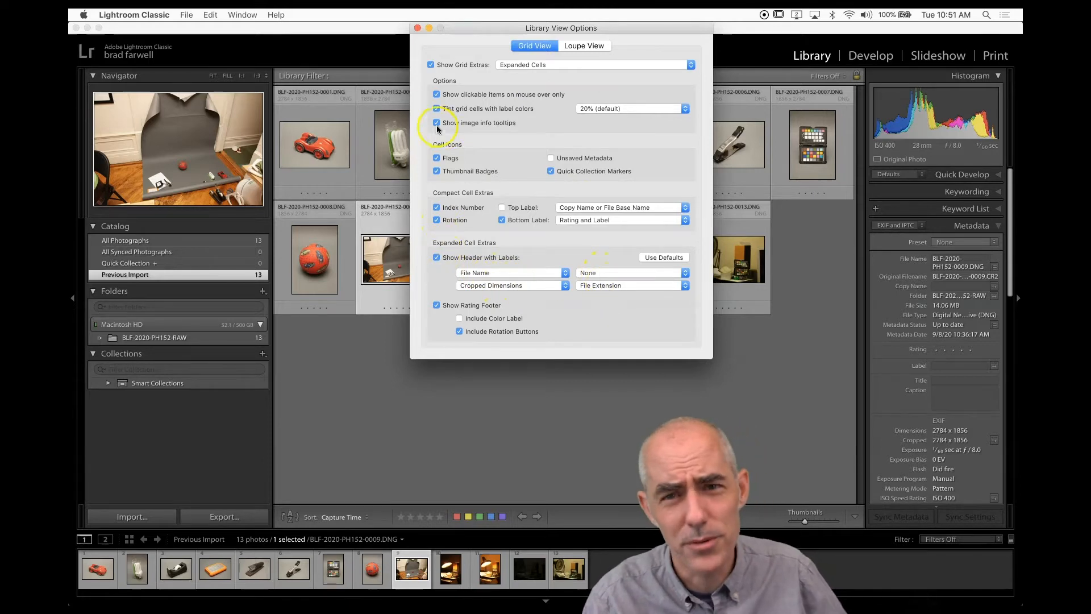
pyautogui.click(417, 28)
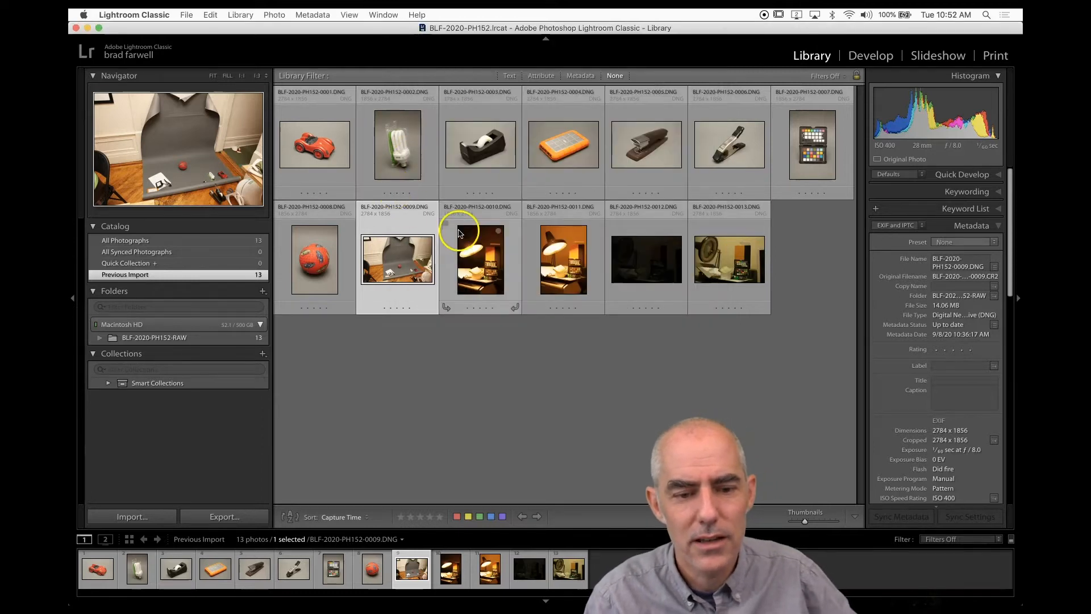
# Set the grid view style to Expanded Cells.
pyautogui.click(349, 14)
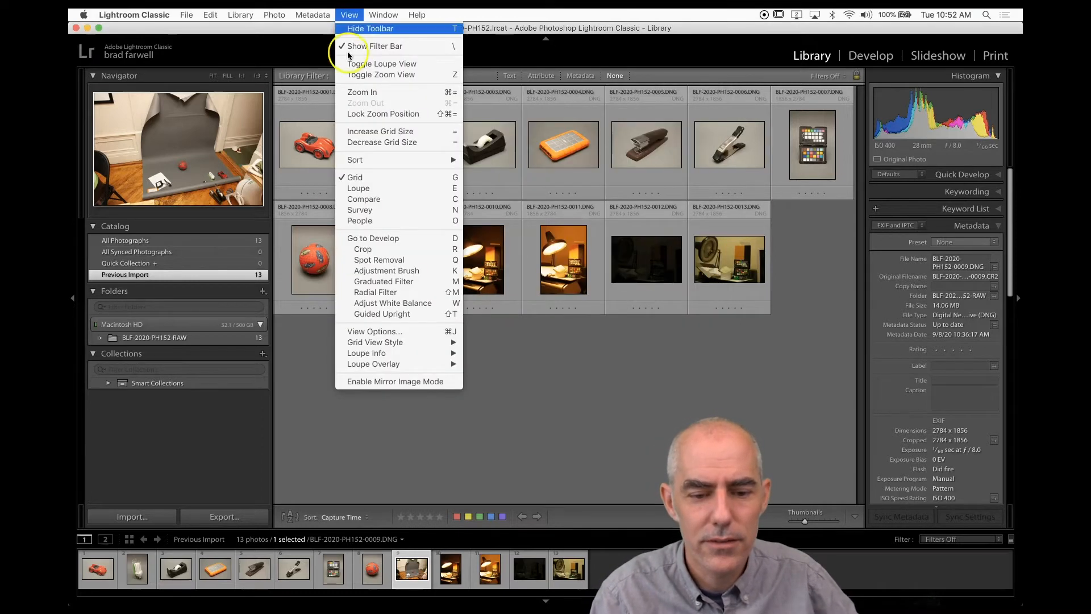
pyautogui.moveTo(371, 341)
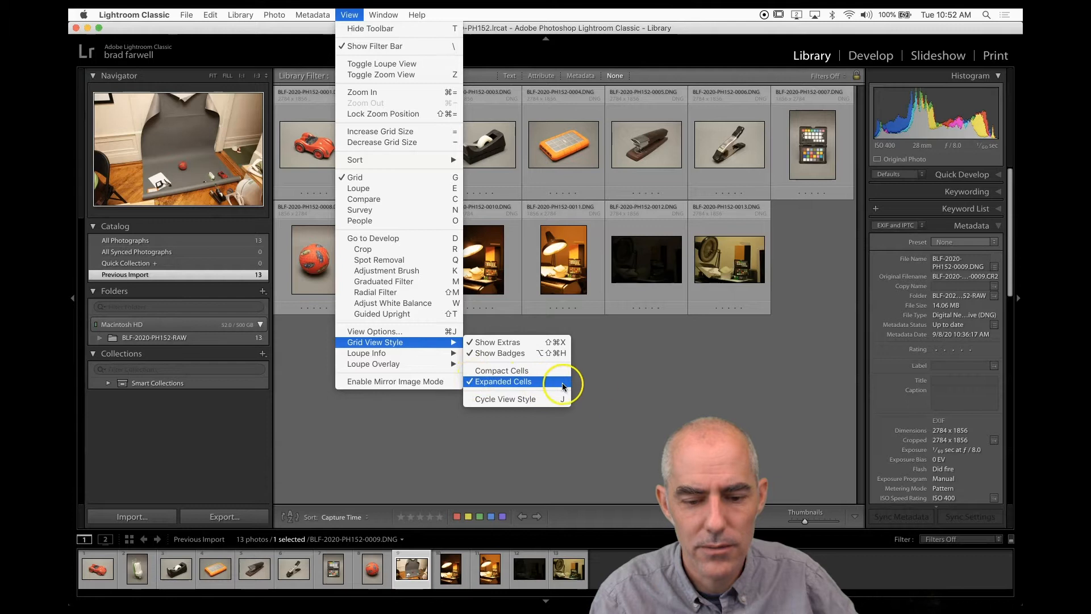
pyautogui.click(619, 383)
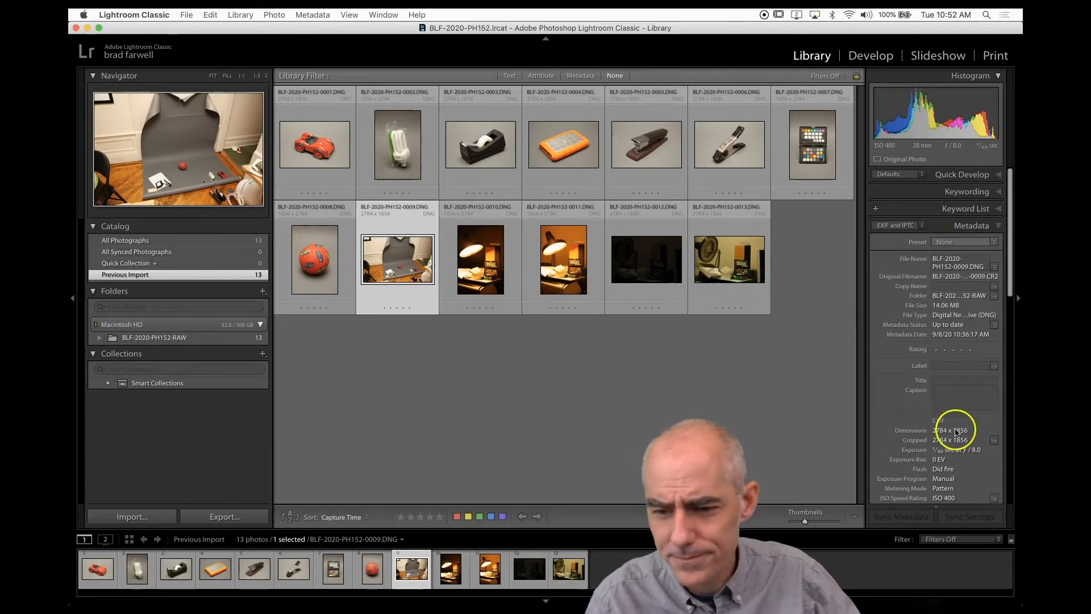
# Review the selected photo's EXIF metadata, then collapse the Metadata panel.
pyautogui.click(998, 226)
pyautogui.click(999, 227)
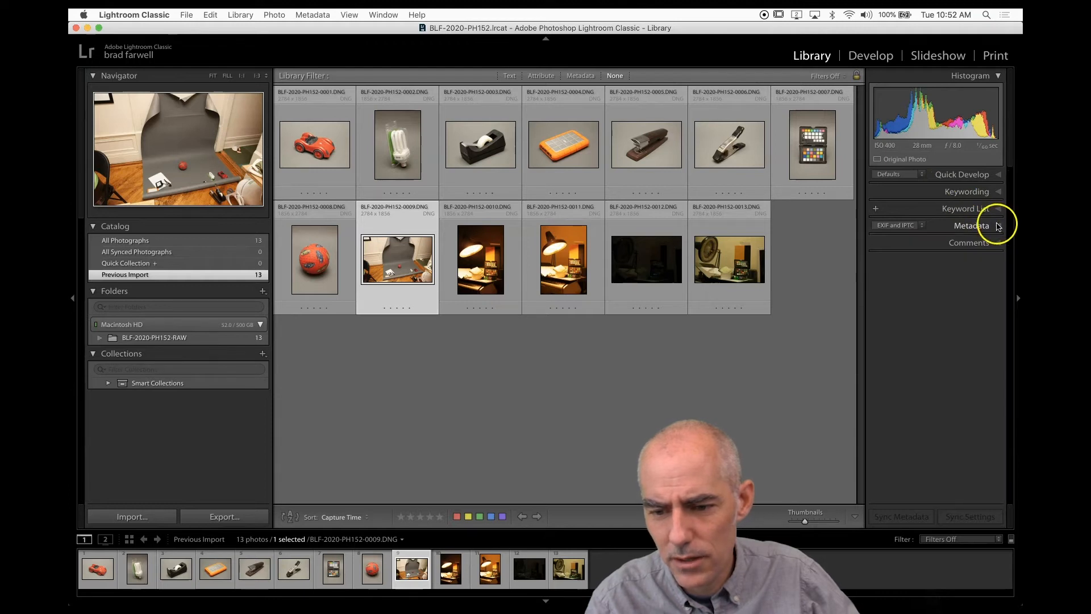
pyautogui.scroll(-5, 945, 445)
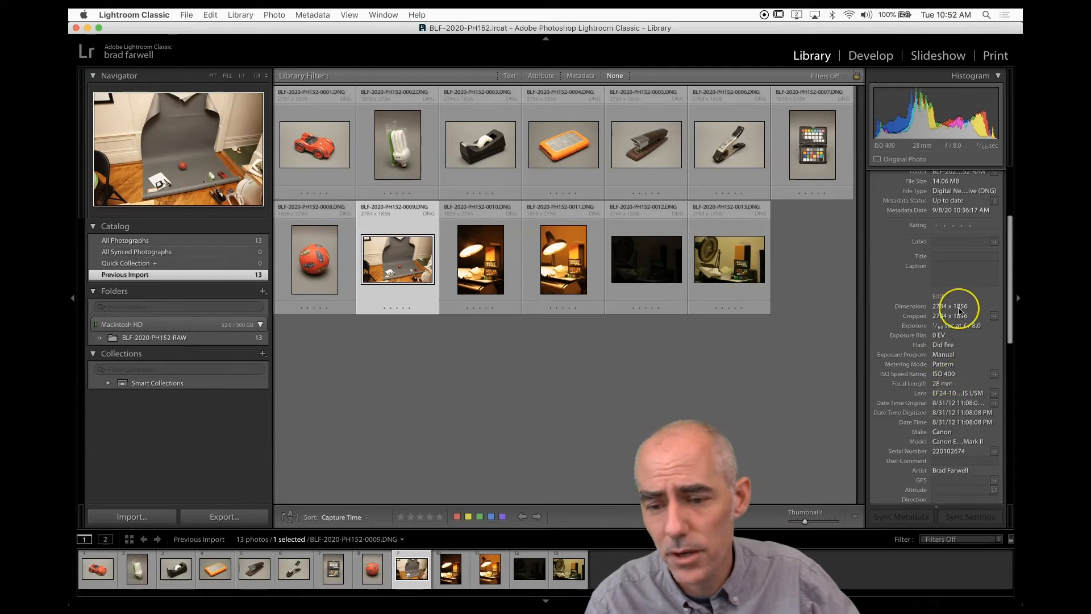
pyautogui.scroll(8, 959, 311)
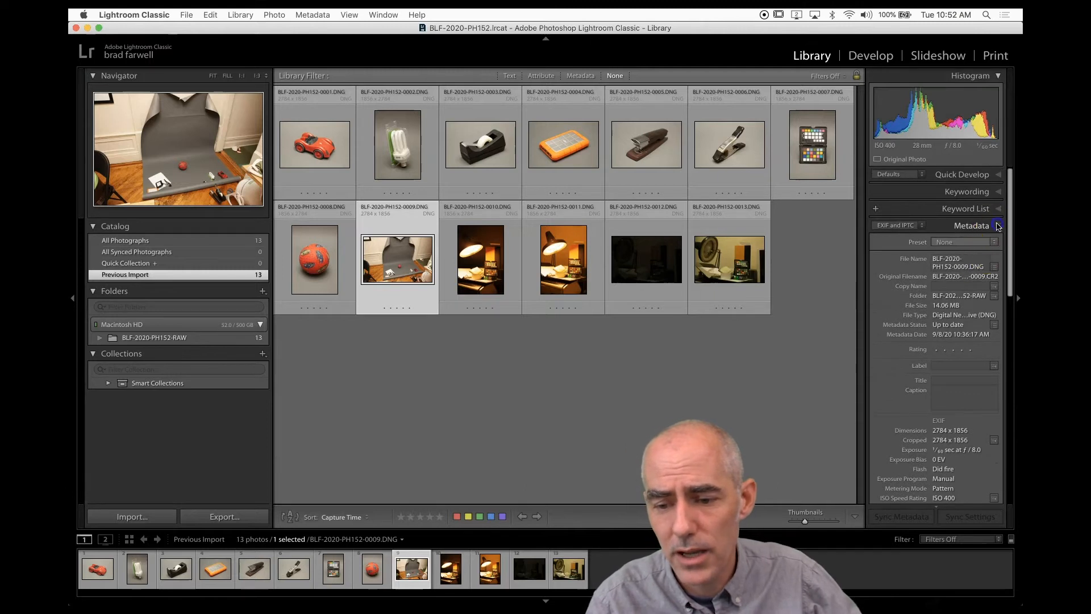
pyautogui.click(996, 225)
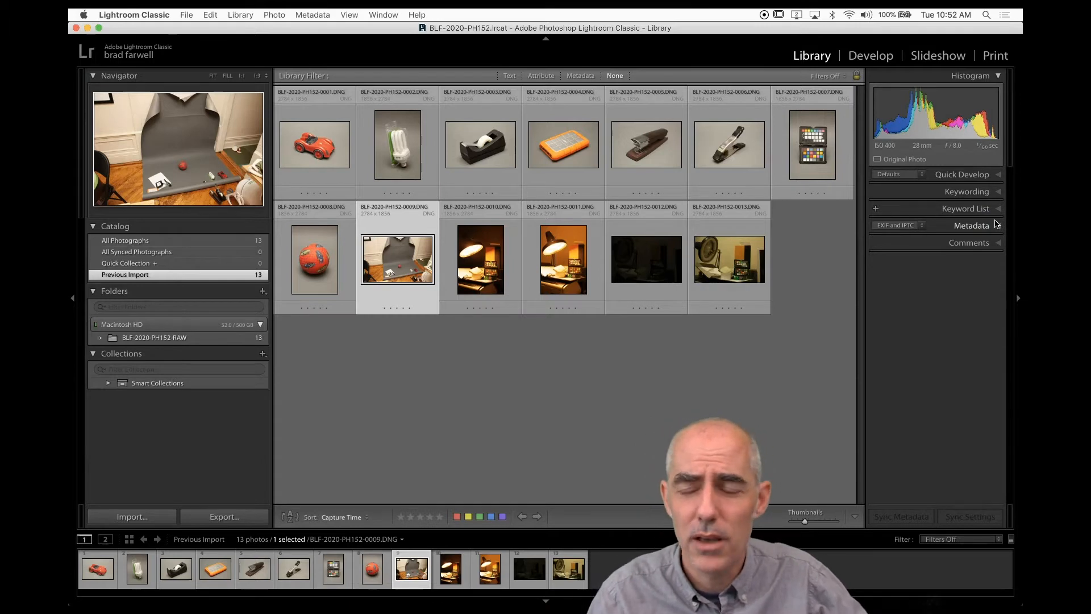
# Expand the Quick Develop panel and open photo BLF-2020-PH152-0013.DNG in Loupe view.
pyautogui.click(999, 176)
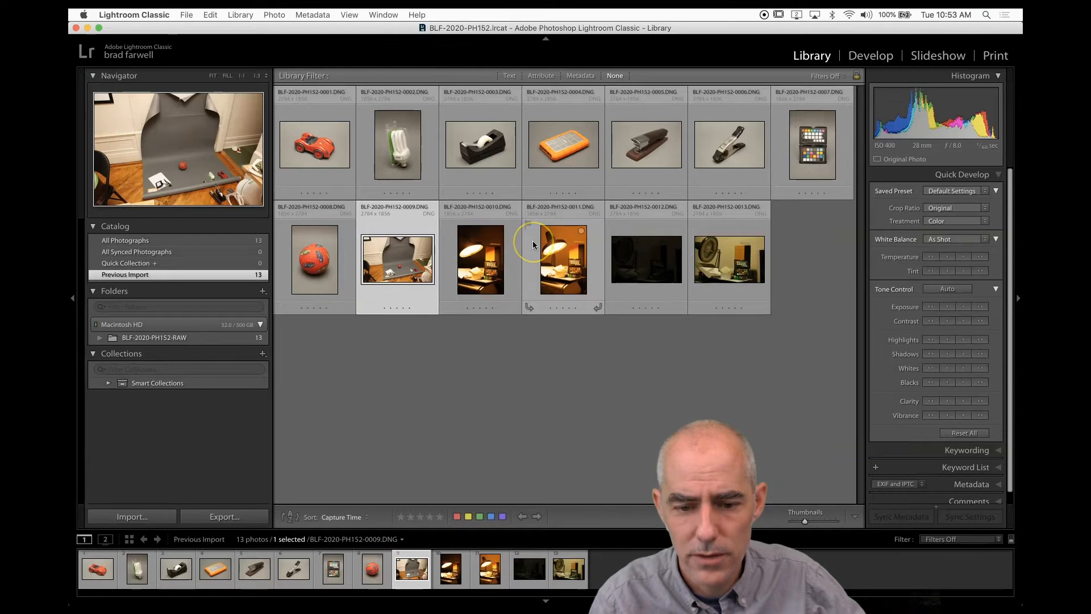
pyautogui.click(748, 269)
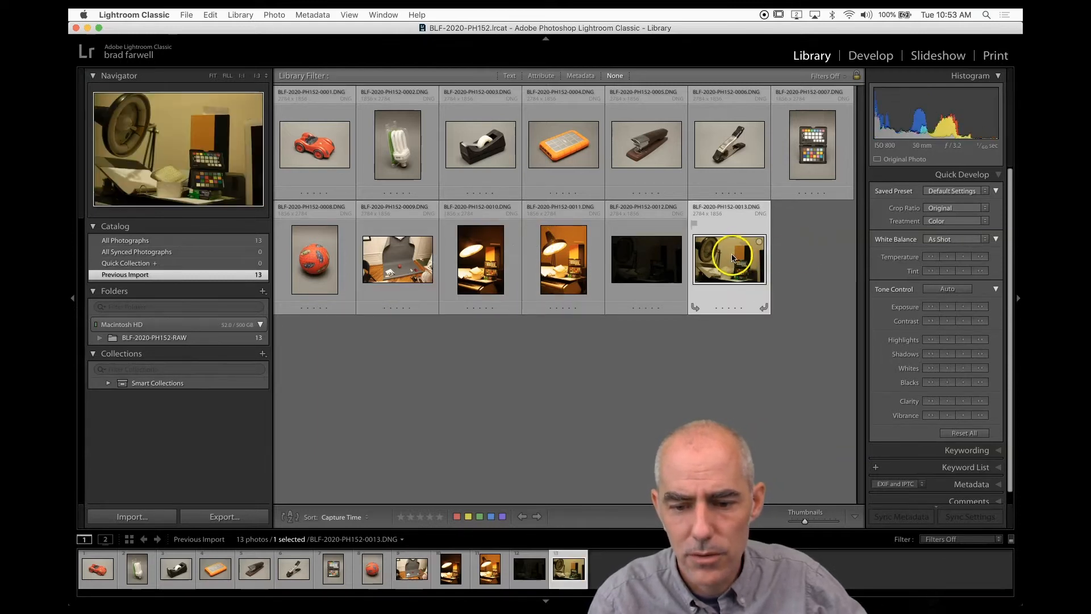
pyautogui.doubleClick(700, 261)
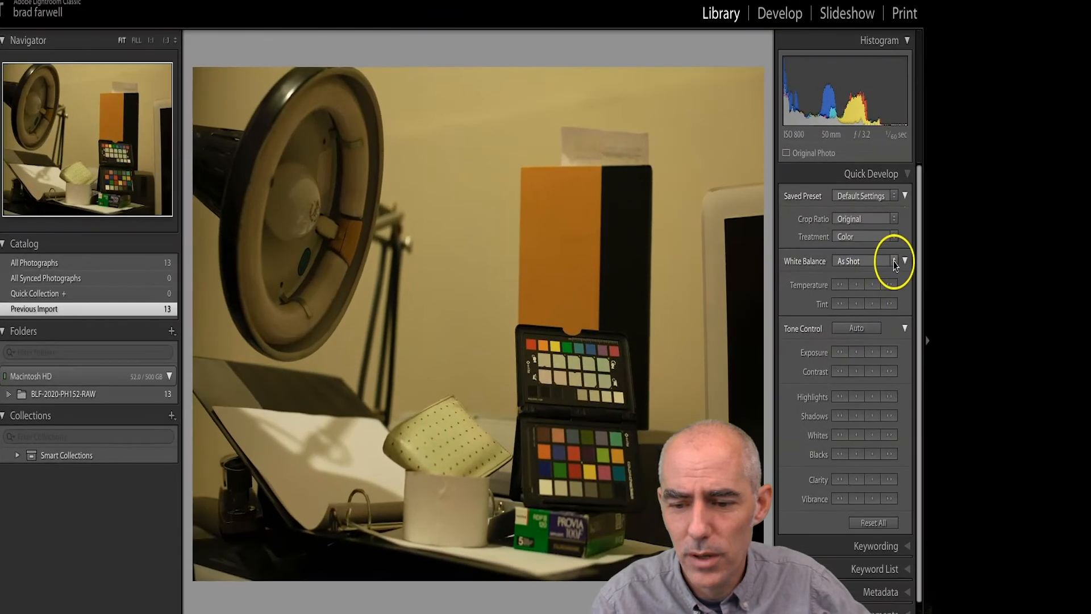
# Set the photo's White Balance to Auto in Quick Develop.
pyautogui.click(904, 262)
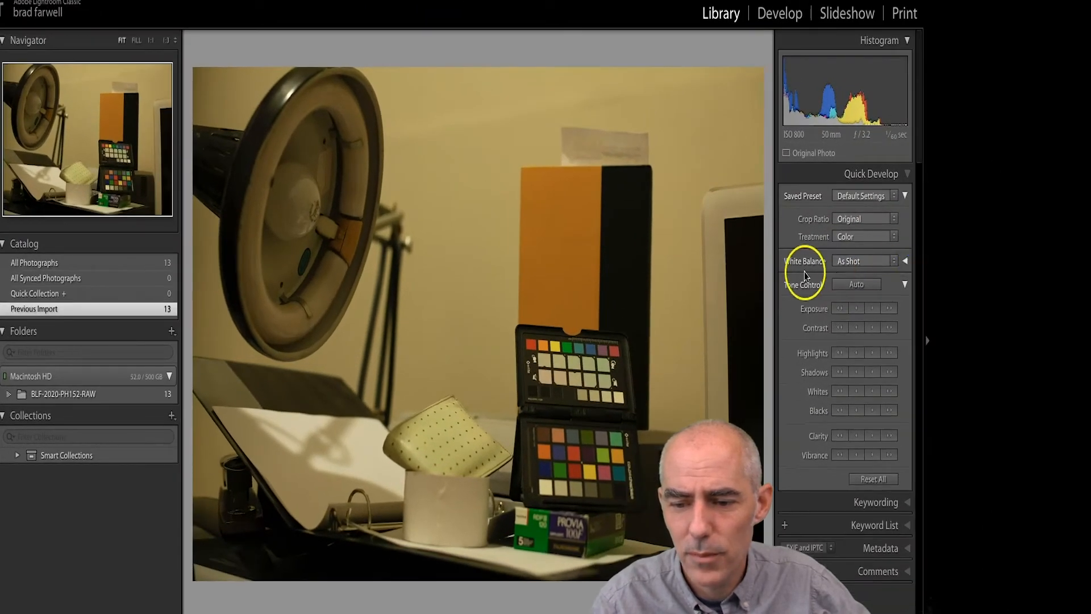
pyautogui.click(904, 263)
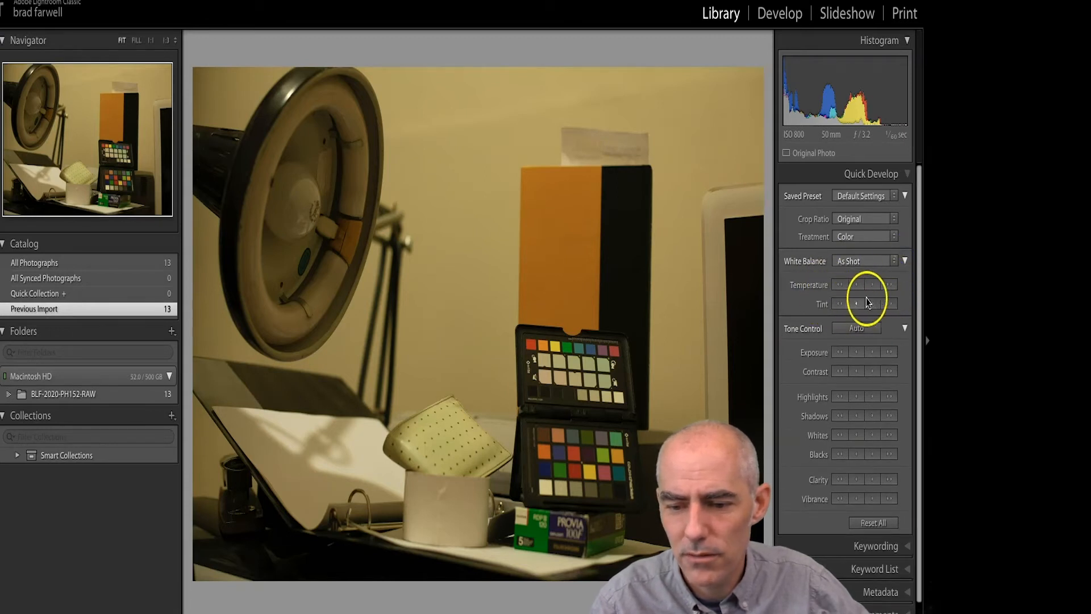
pyautogui.click(895, 263)
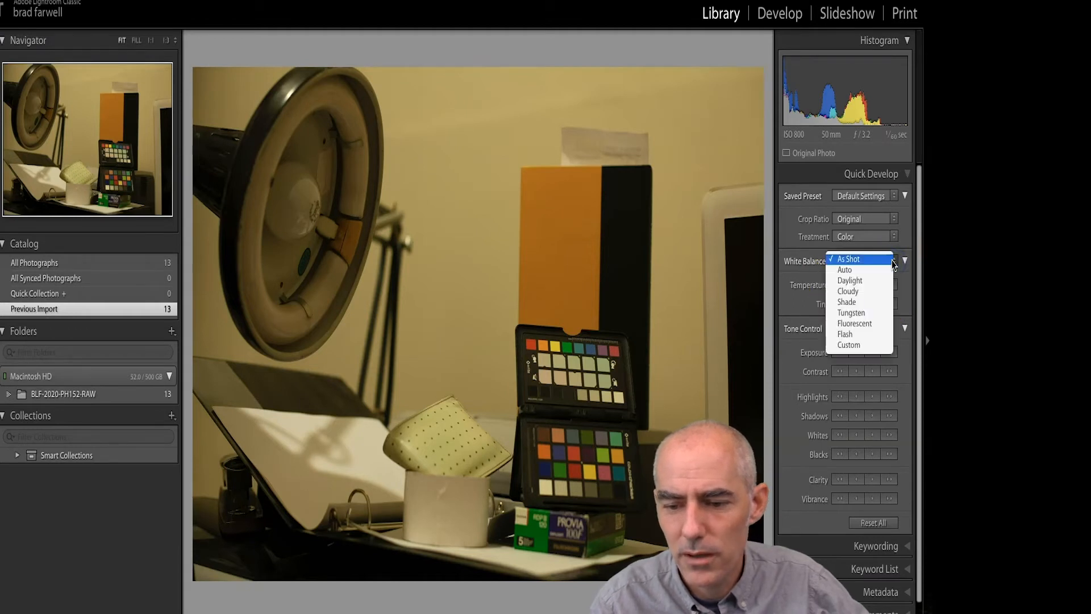
pyautogui.click(882, 269)
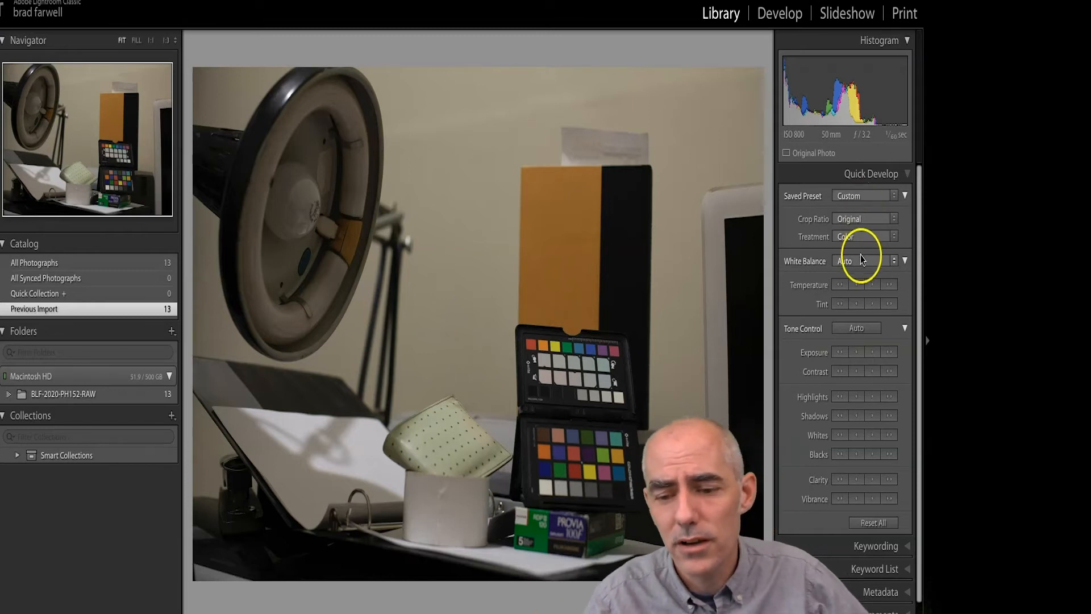
pyautogui.click(861, 261)
pyautogui.click(861, 259)
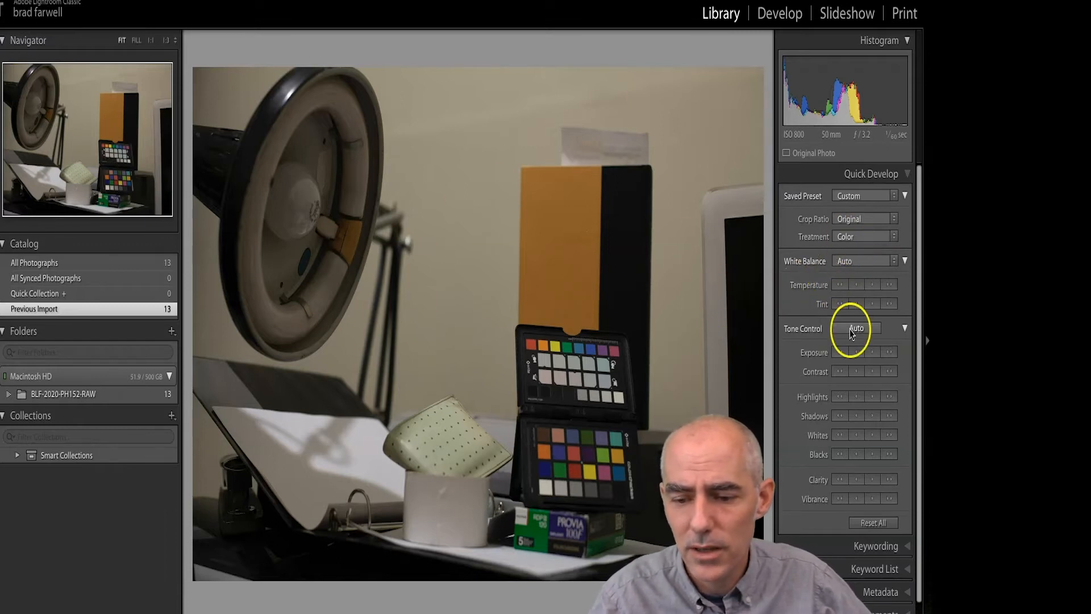
pyautogui.click(905, 328)
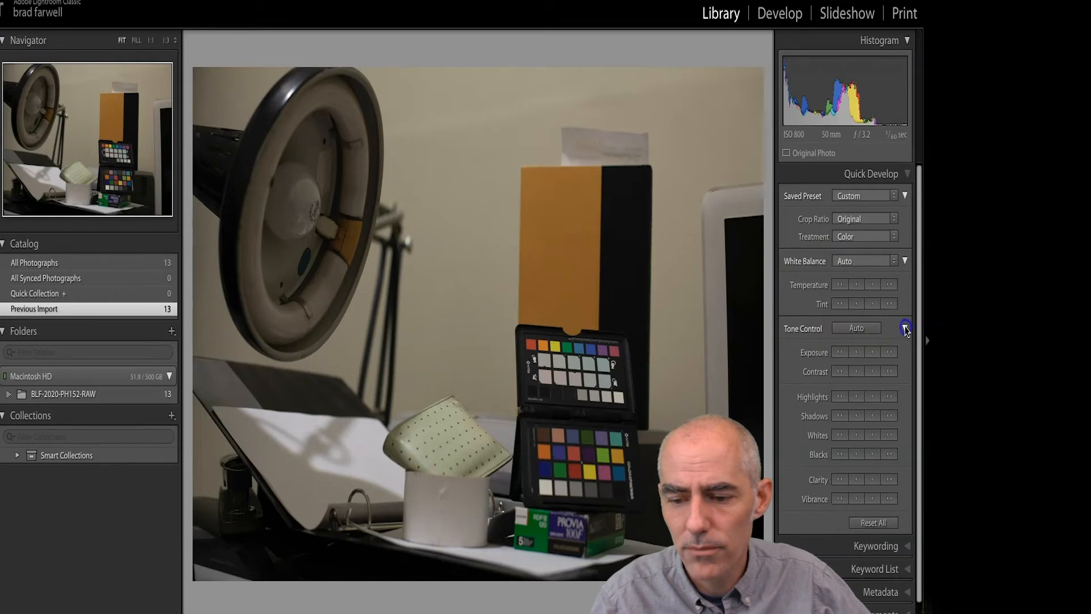
pyautogui.click(905, 329)
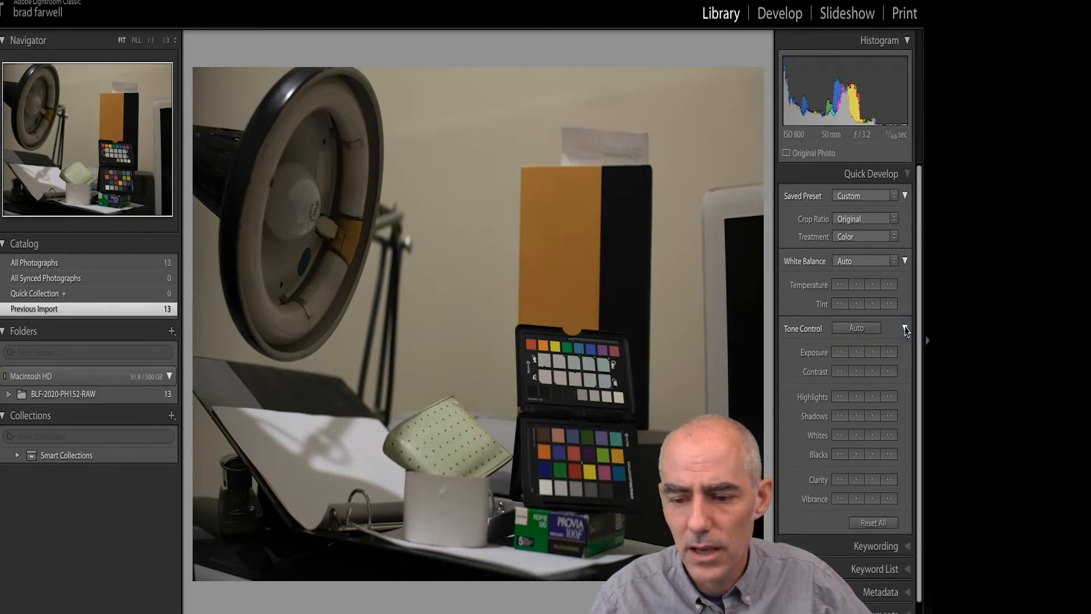
pyautogui.click(906, 328)
pyautogui.click(905, 329)
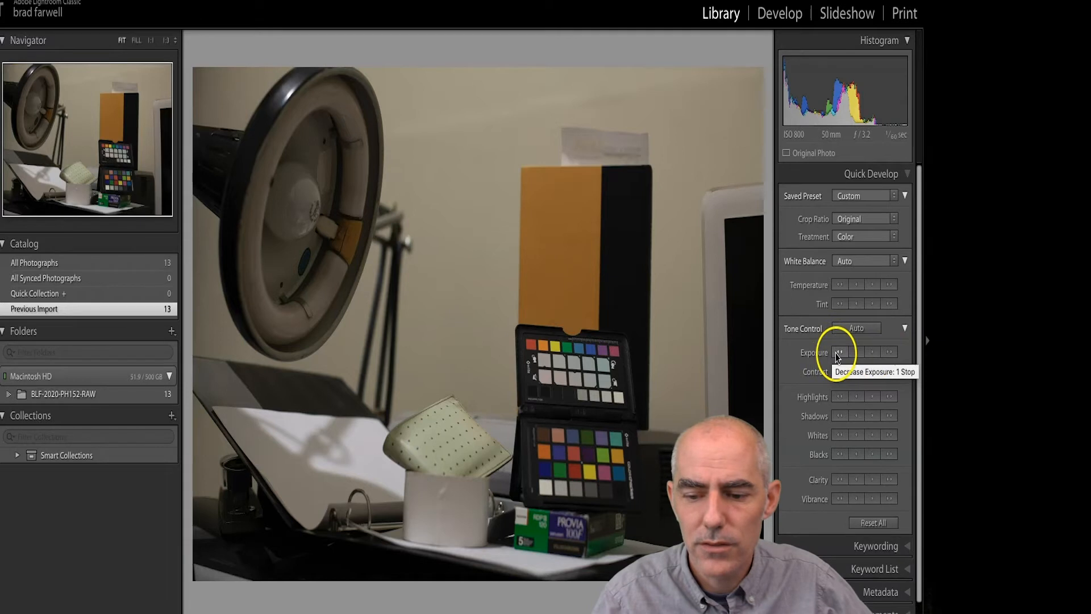
# Adjust the photo's Exposure in Quick Develop with several step sizes, finishing with an increase of 1 stop.
pyautogui.click(890, 353)
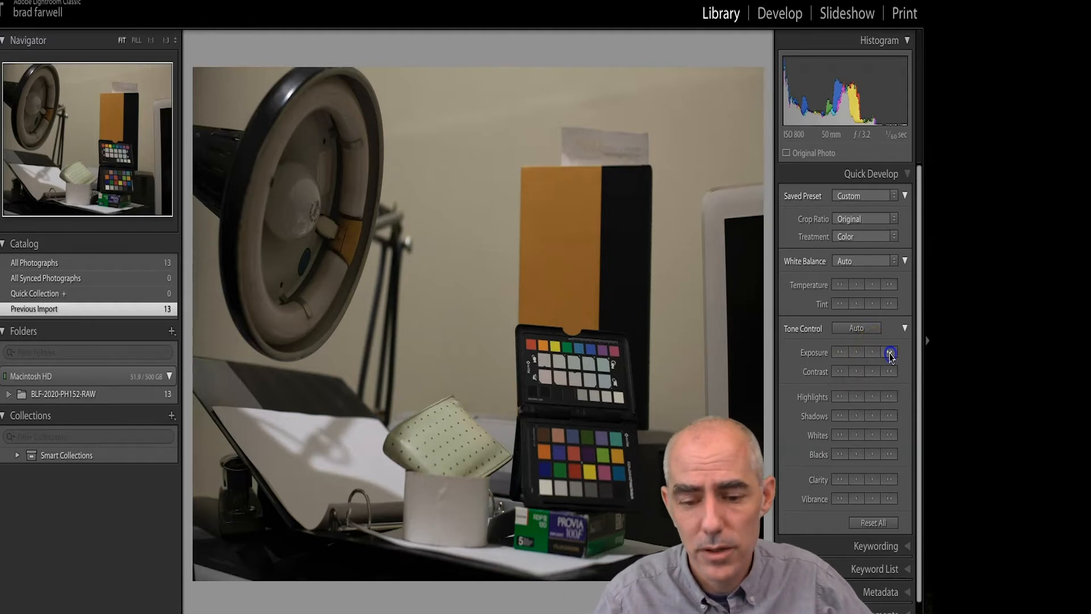
pyautogui.click(839, 353)
pyautogui.click(872, 353)
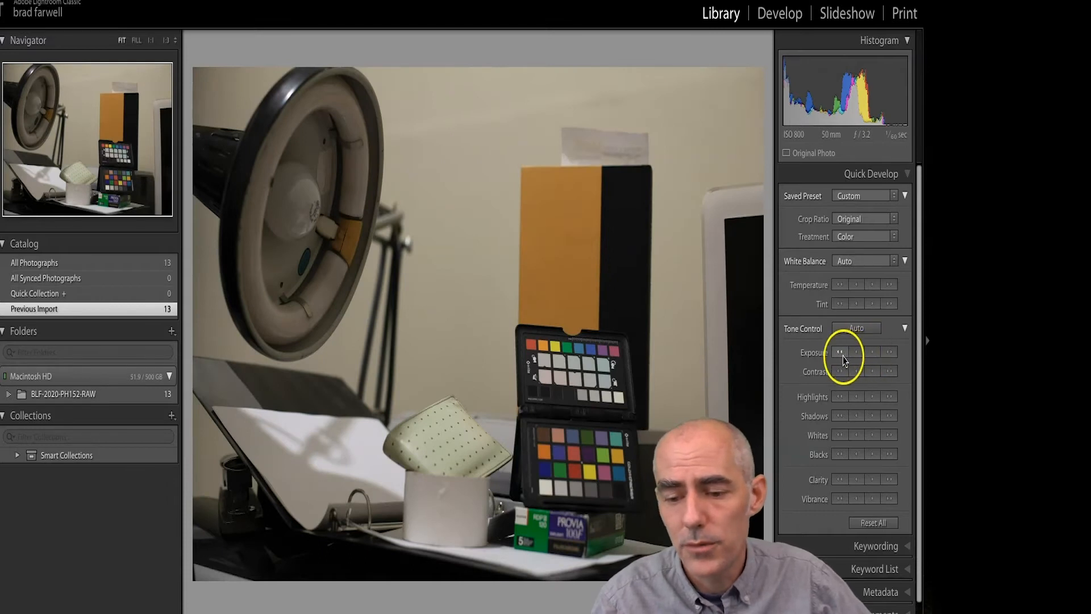
pyautogui.click(856, 353)
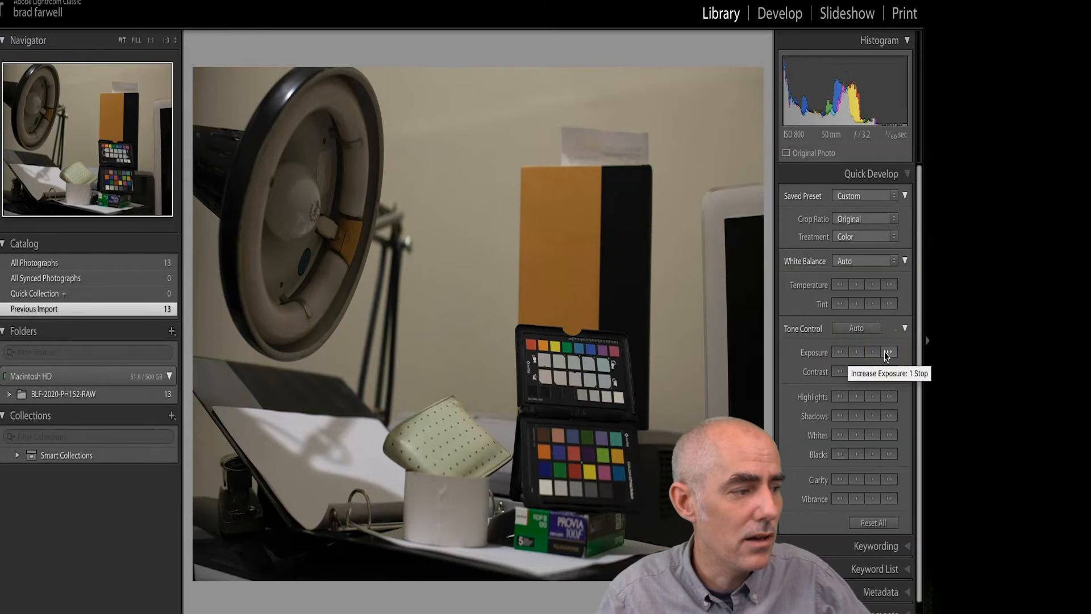
pyautogui.click(887, 353)
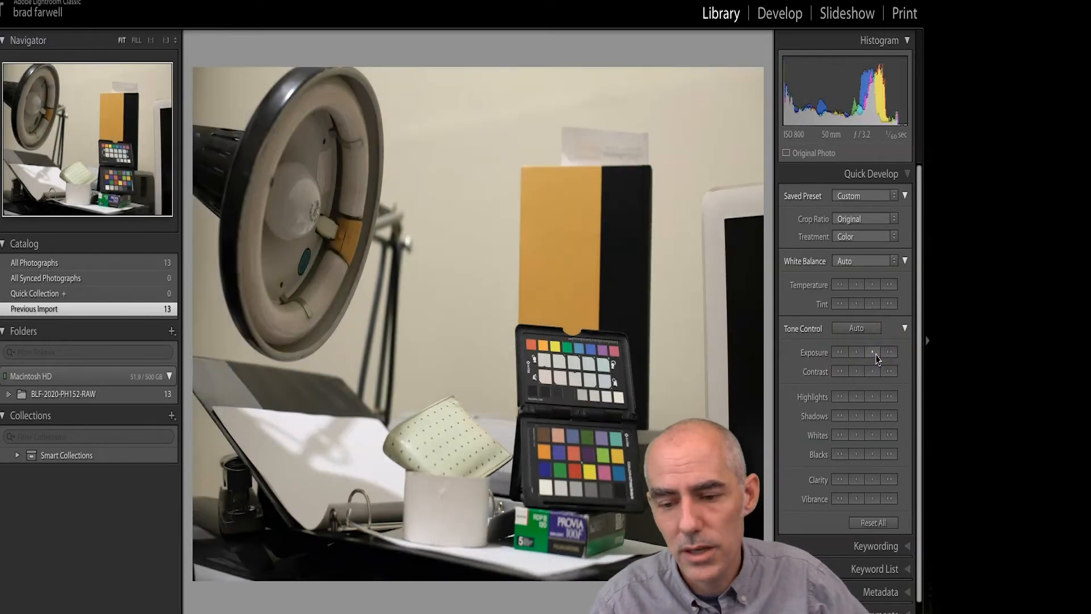
# Nudge the photo's Exposure up one third of a stop and back down in Quick Develop.
pyautogui.click(873, 353)
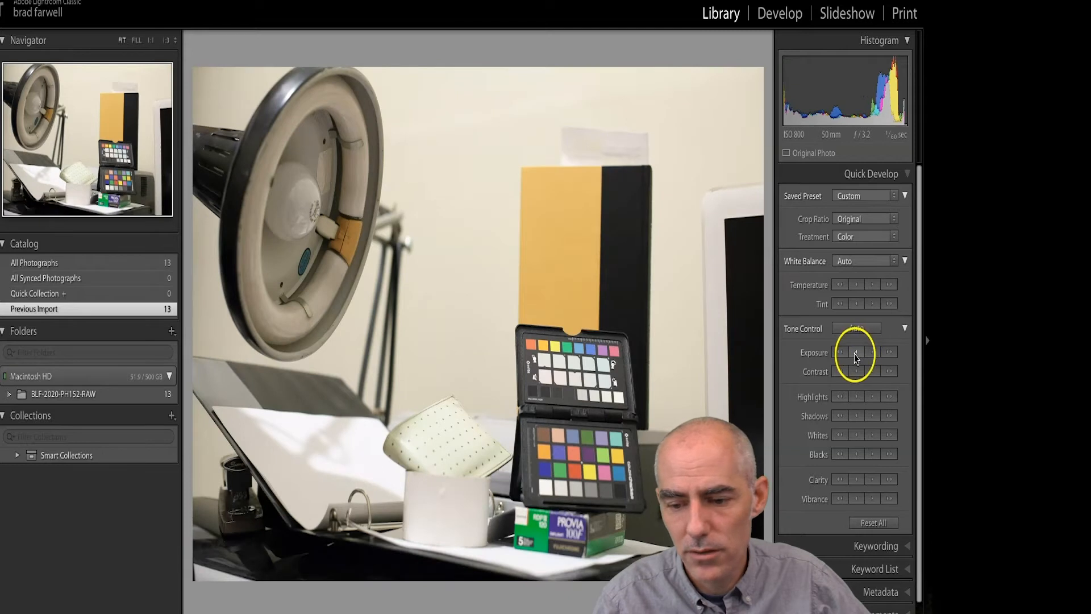
pyautogui.click(856, 353)
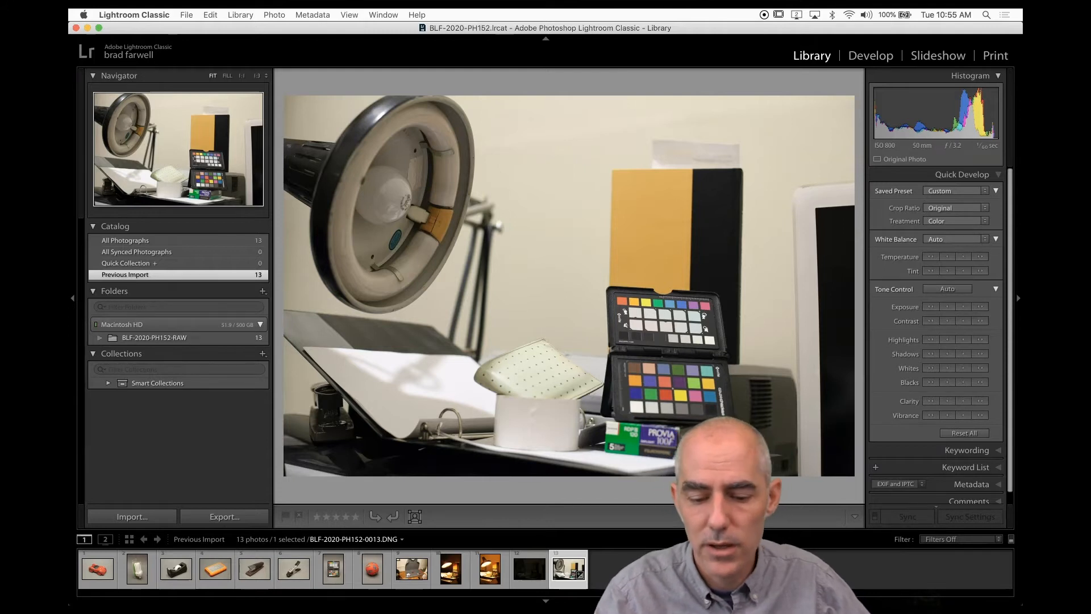
# Browse several photos from the filmstrip in Loupe view, ending on BLF-2020-PH152-0002.DNG.
pyautogui.click(488, 575)
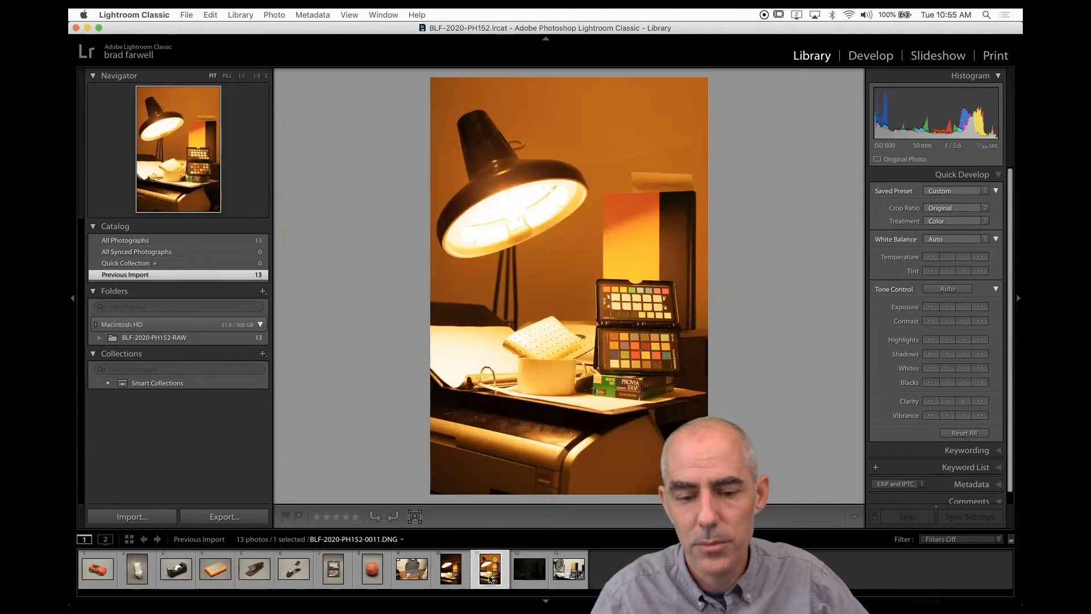
pyautogui.click(449, 570)
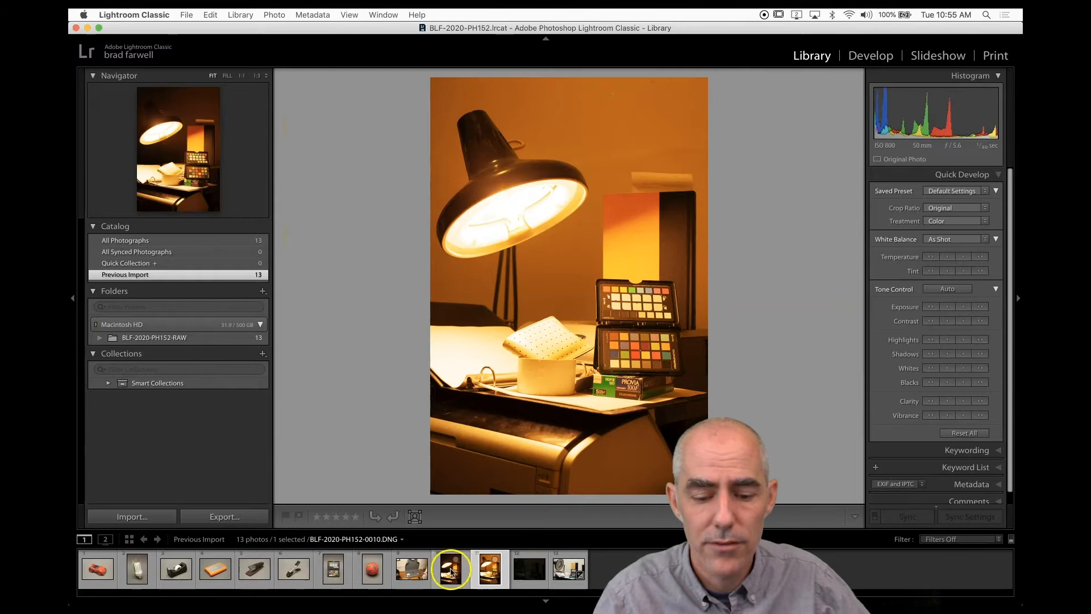
pyautogui.click(522, 570)
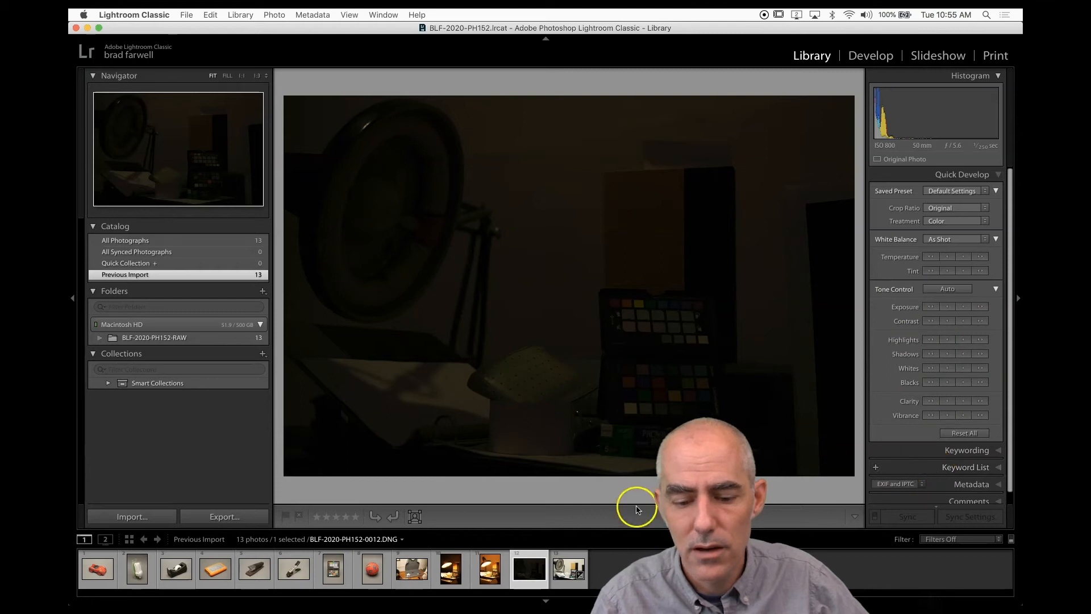
pyautogui.click(563, 571)
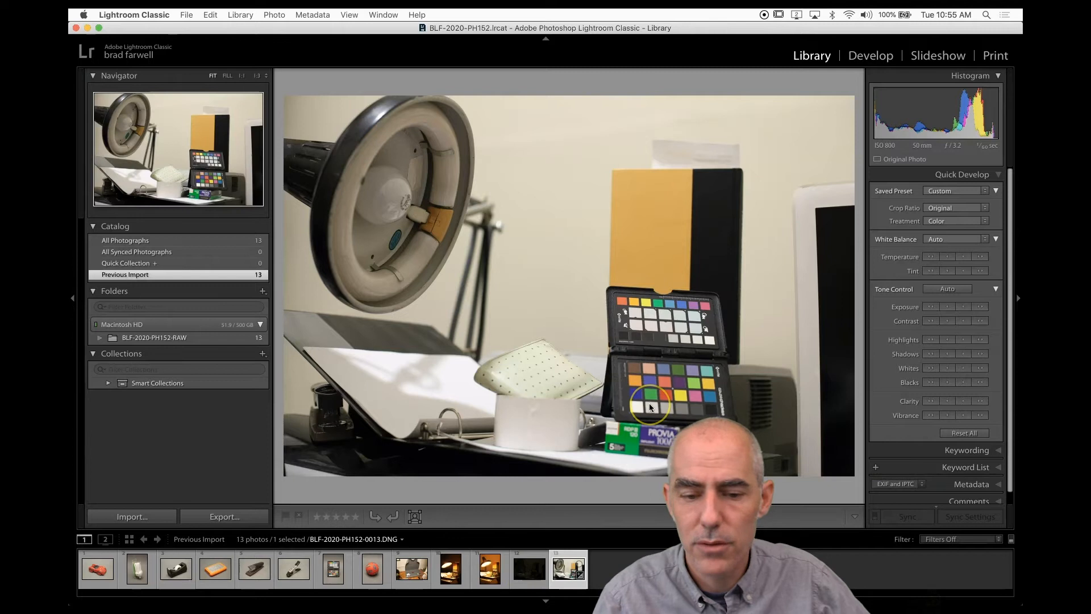
pyautogui.click(371, 568)
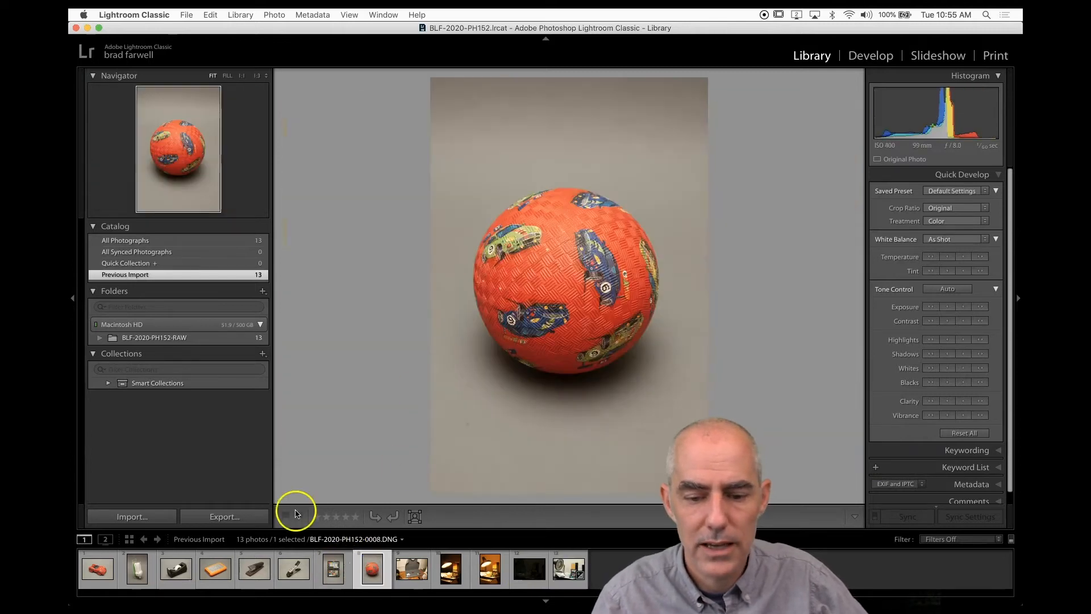
pyautogui.click(259, 562)
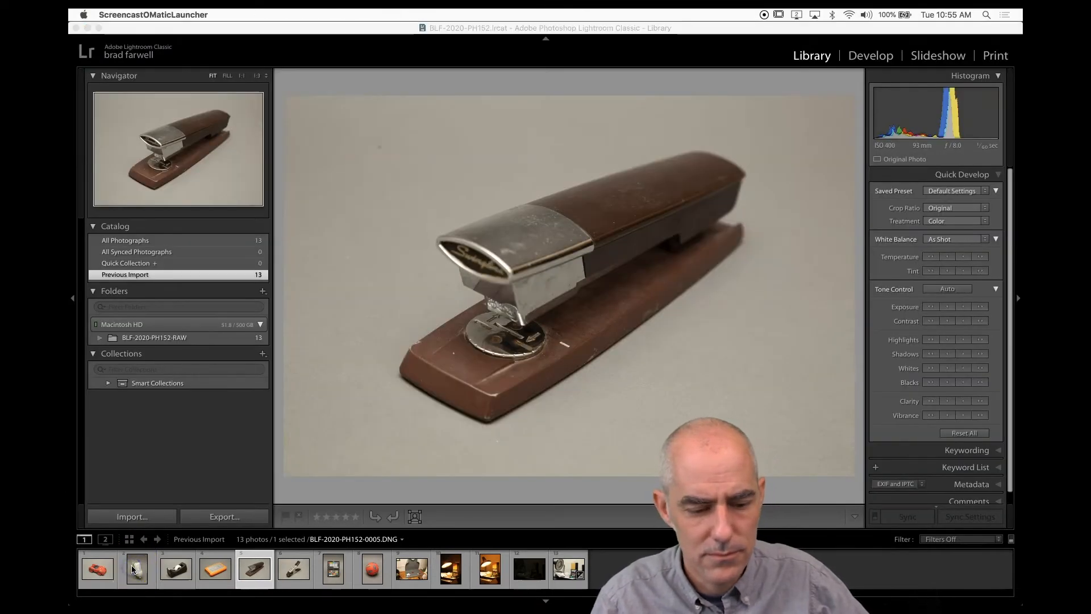
pyautogui.click(139, 563)
pyautogui.press('Left')
pyautogui.press('Left')
pyautogui.press('Left')
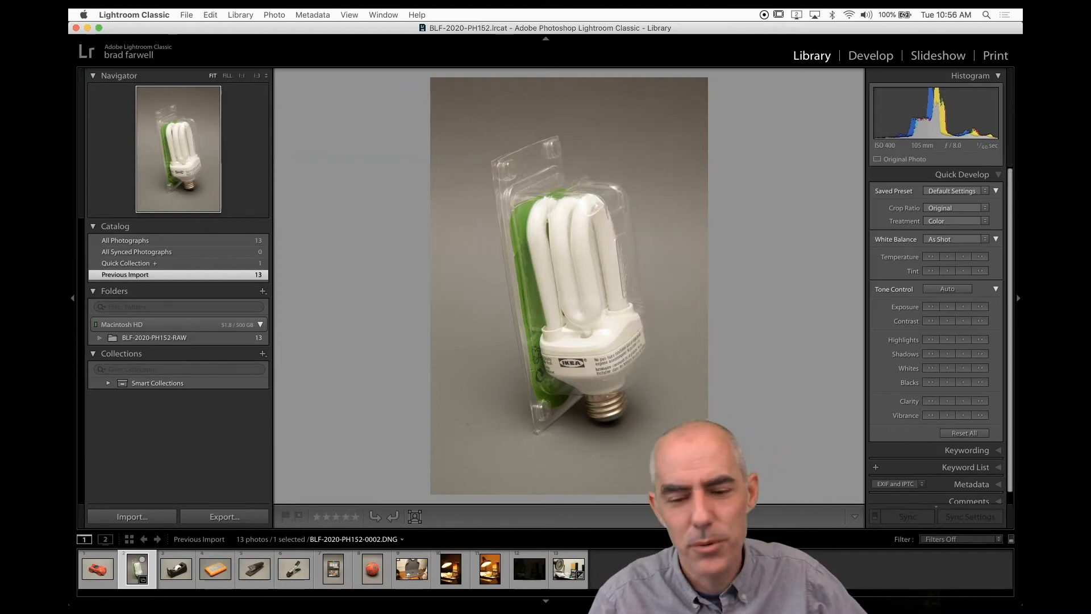
# Switch to Grid view and select only photo BLF-2020-PH152-0002.DNG.
pyautogui.press('g')
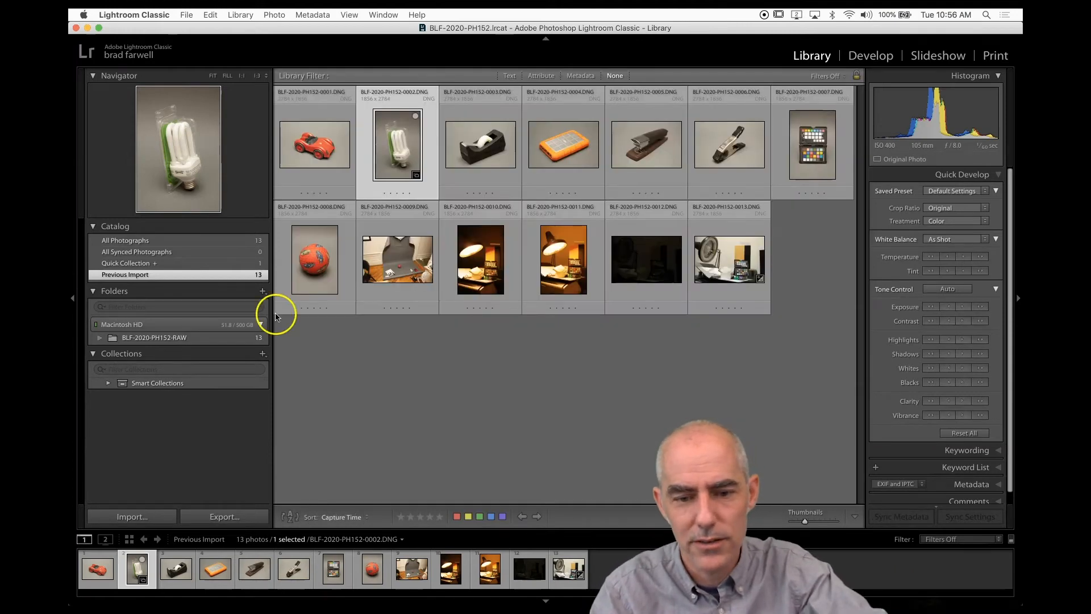
pyautogui.keyDown('shift'); pyautogui.click(623, 138); pyautogui.keyUp('shift')
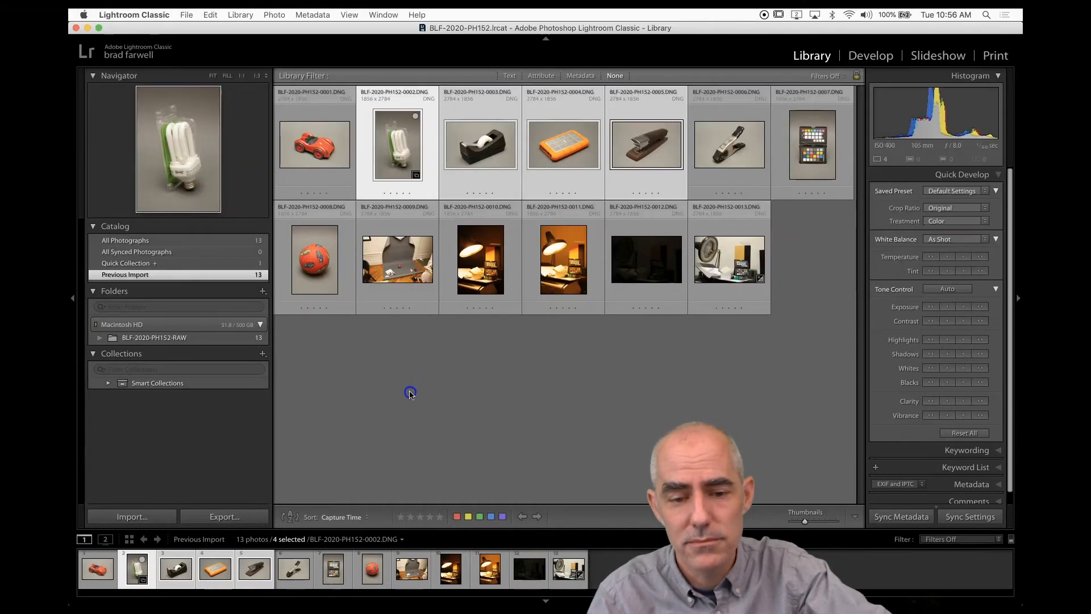
pyautogui.click(410, 391)
pyautogui.click(399, 136)
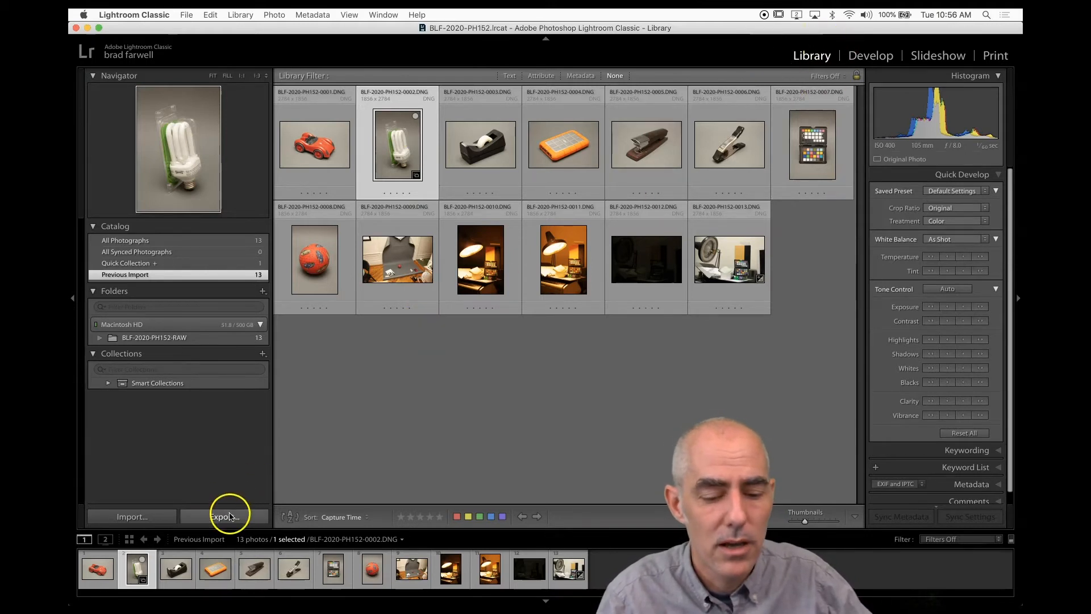
# Open the Export dialog for the selected photo and set the export location to Specific folder.
pyautogui.click(230, 516)
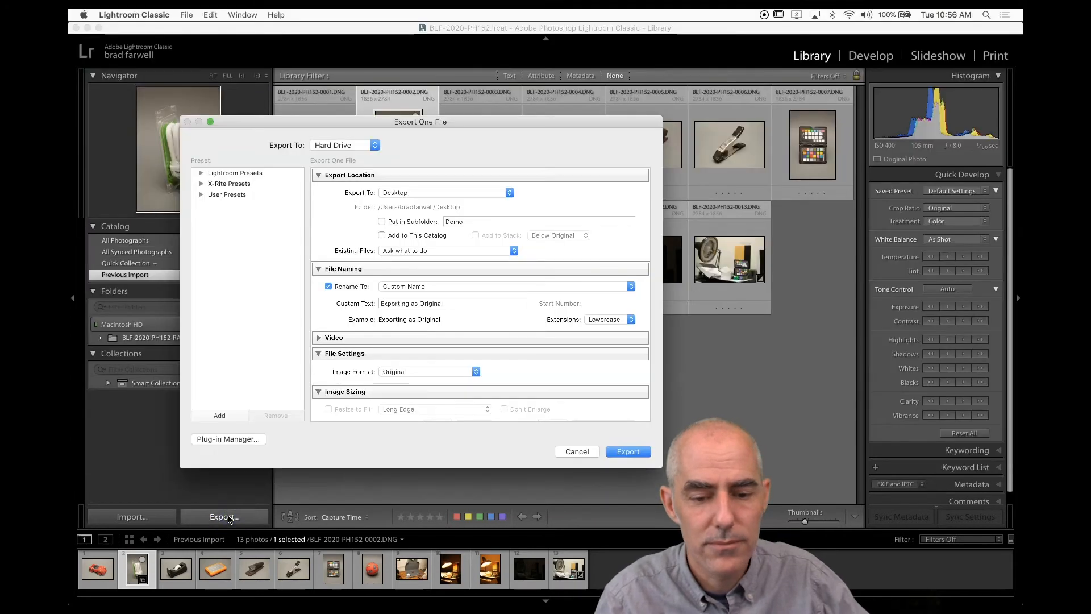
pyautogui.moveTo(380, 128); pyautogui.dragTo(503, 126)
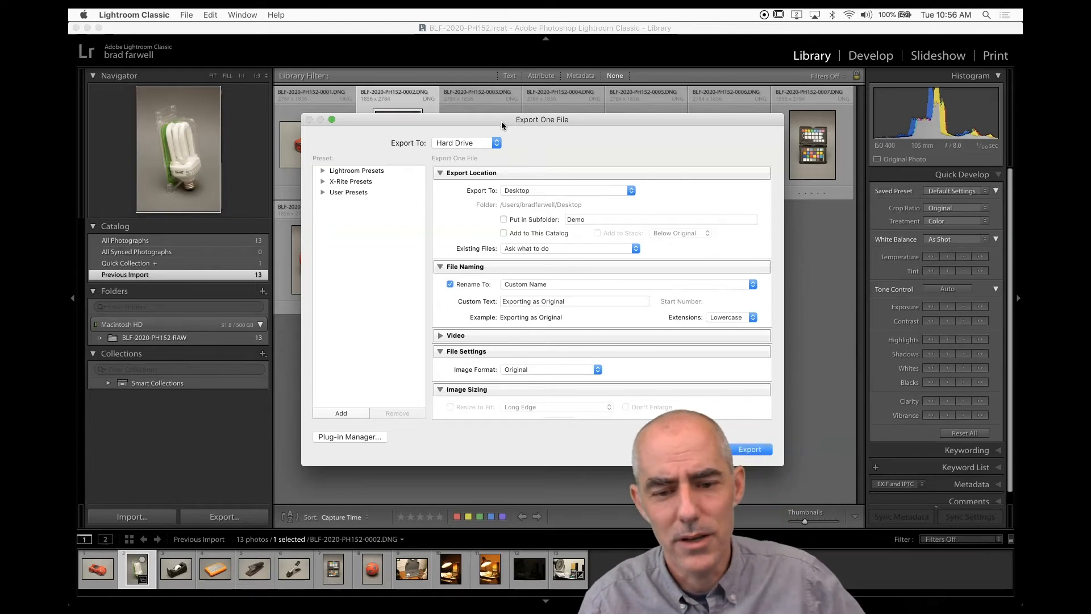
pyautogui.moveTo(502, 124); pyautogui.dragTo(497, 89)
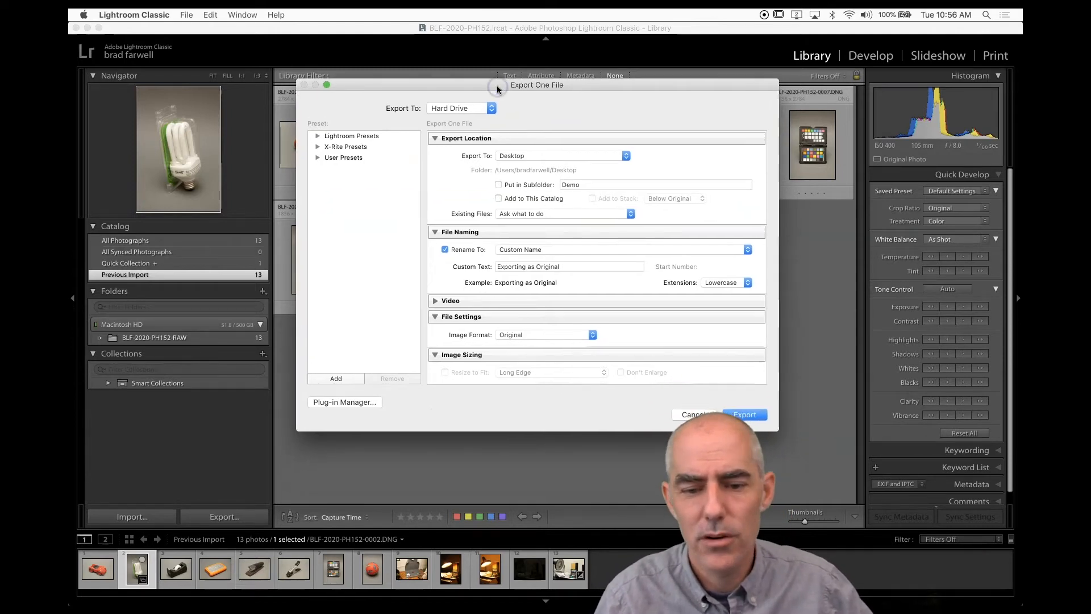
pyautogui.click(569, 159)
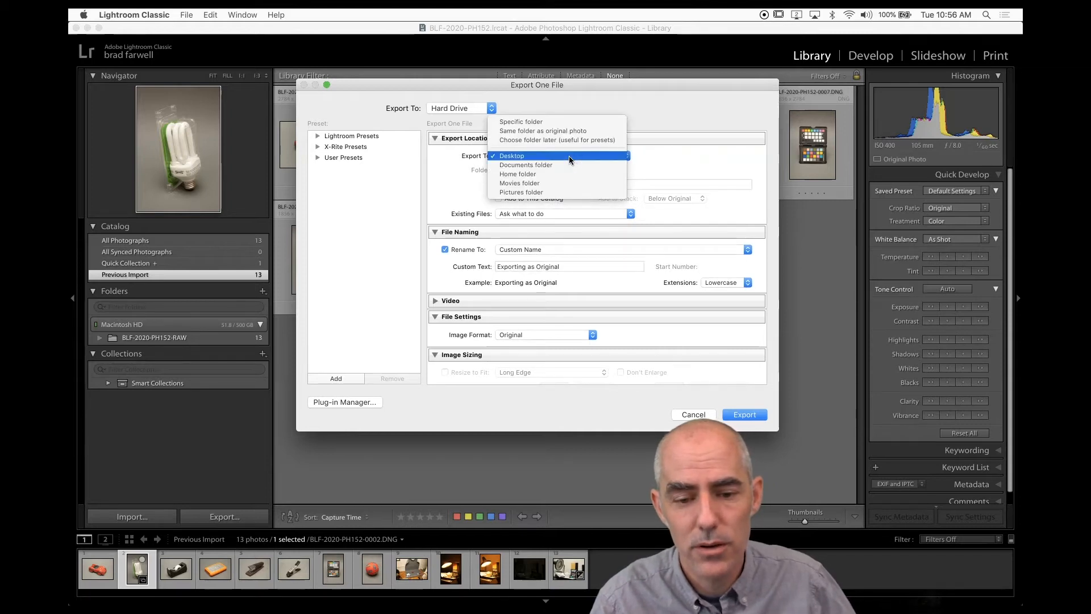
pyautogui.click(571, 133)
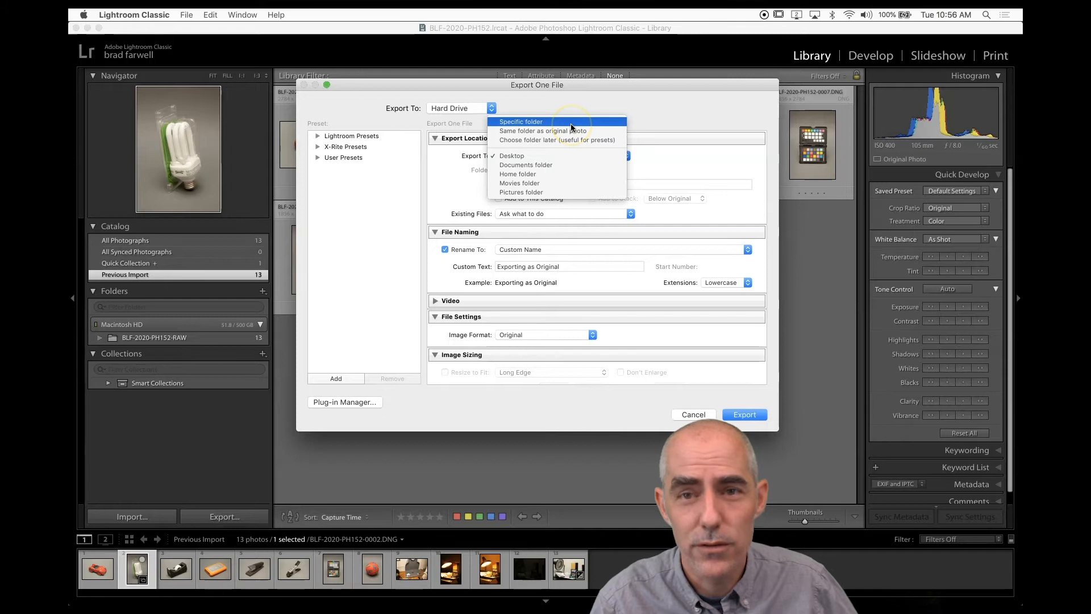
pyautogui.click(571, 124)
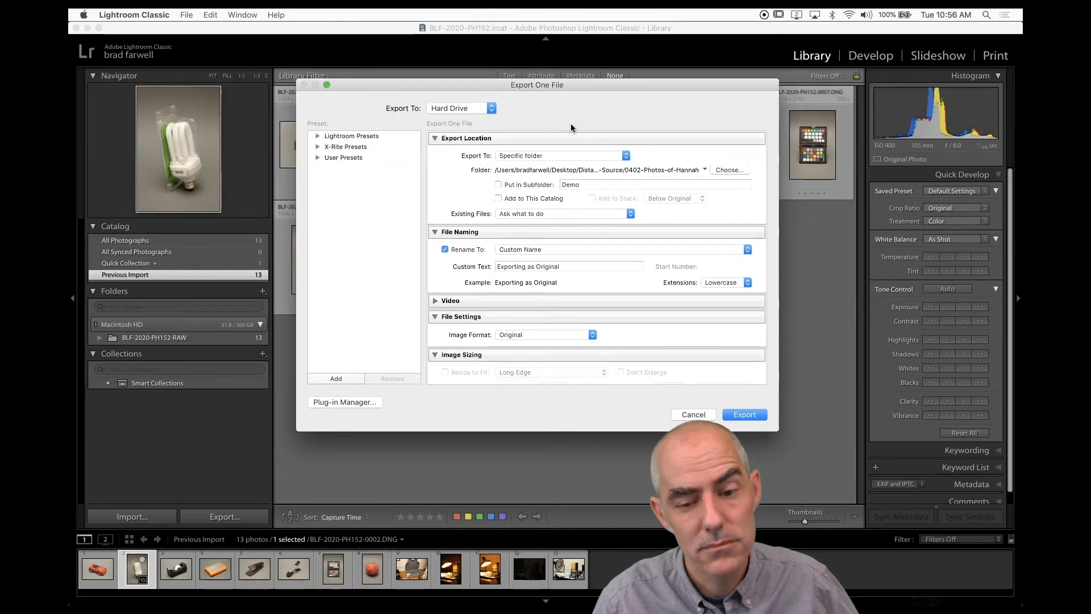
# Browse the export folder chooser to the BLF-2020-PH152 folder on the Desktop.
pyautogui.click(725, 170)
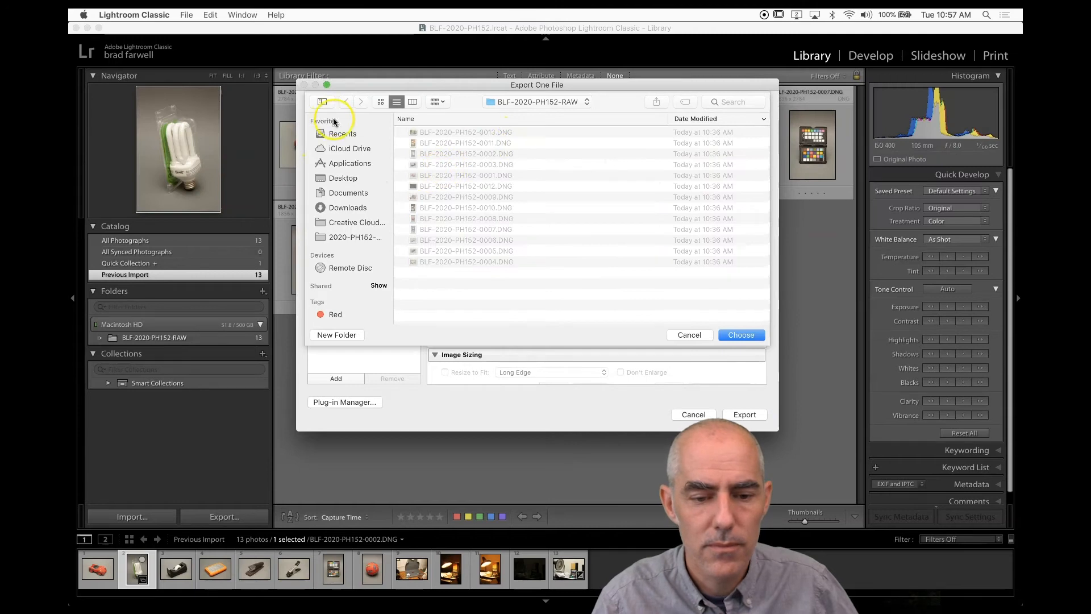
pyautogui.click(340, 178)
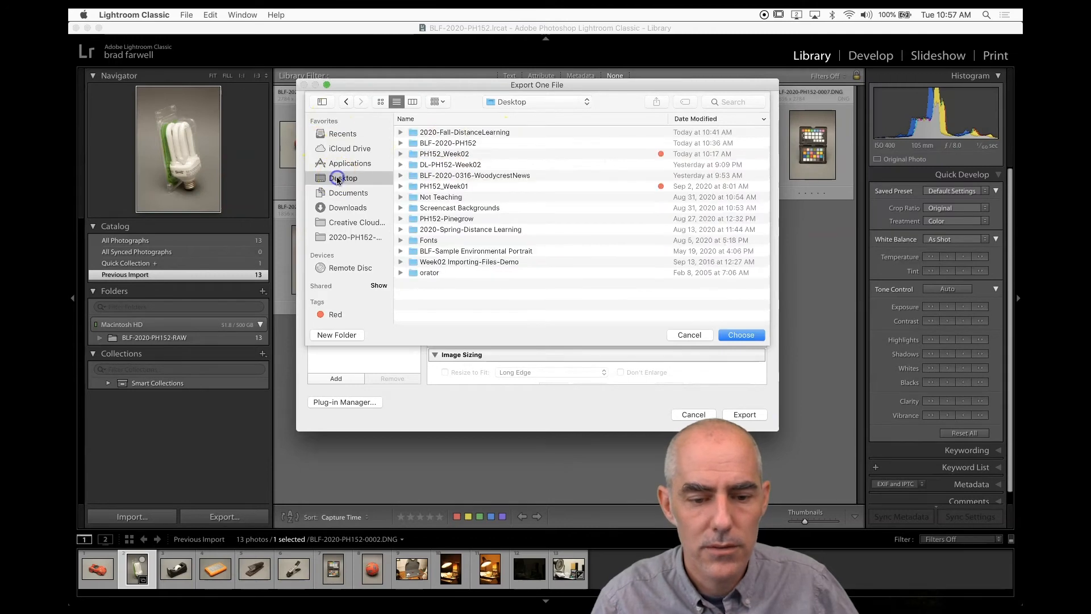
pyautogui.click(451, 144)
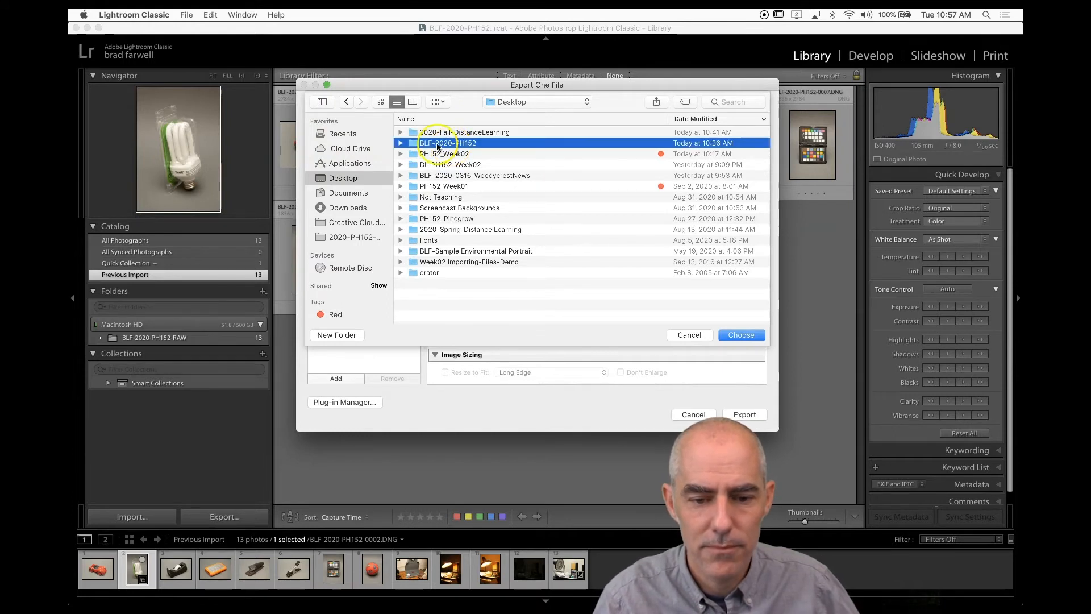
pyautogui.doubleClick(414, 146)
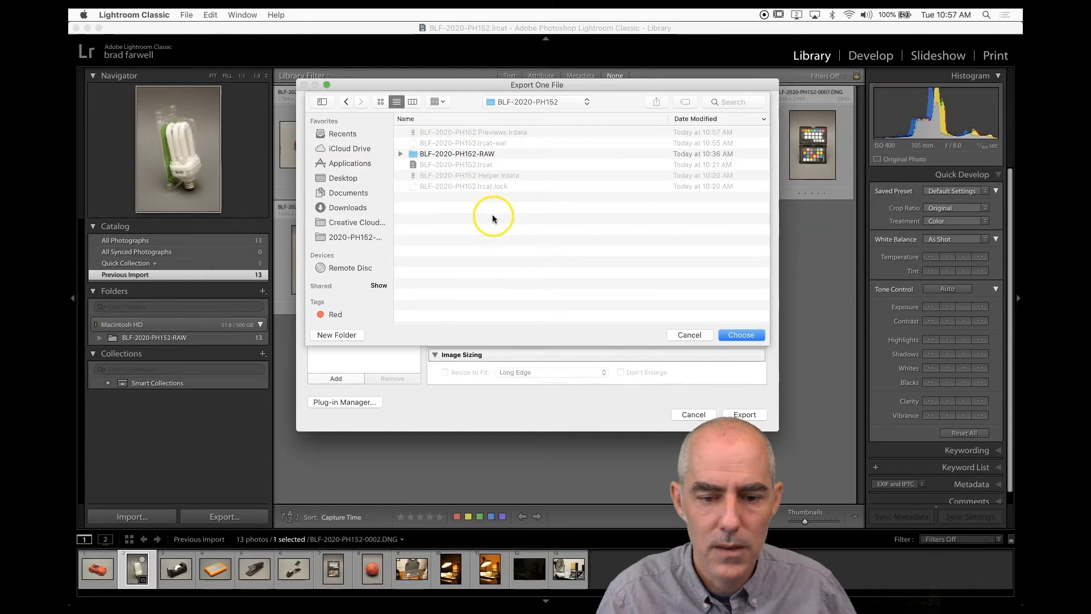
# Create a new folder named BLF-2020-PH152-EXPORT there and choose it as the export folder.
pyautogui.click(339, 335)
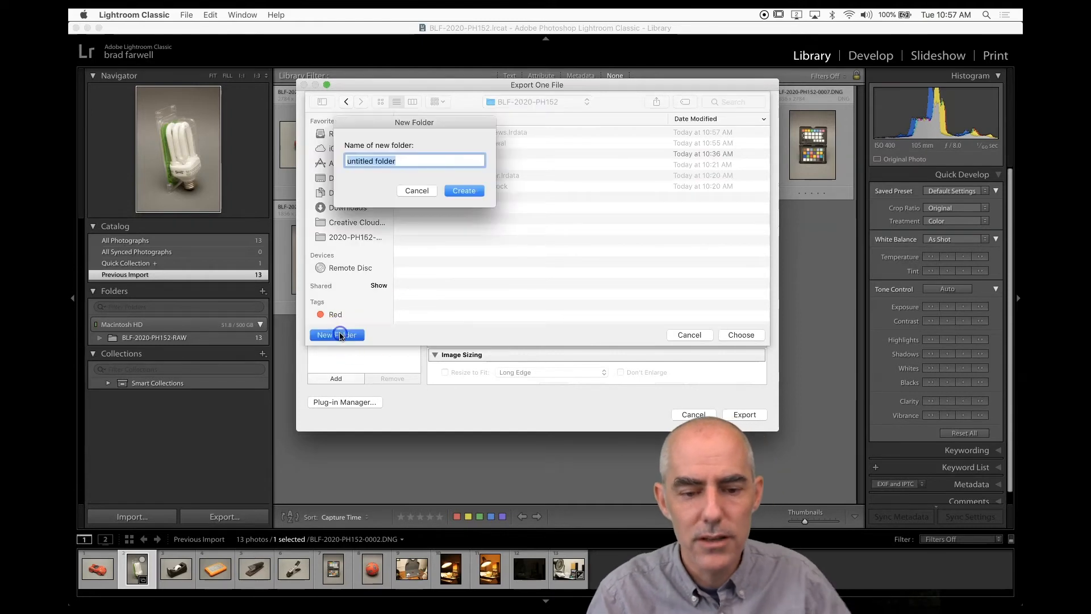
pyautogui.moveTo(449, 124); pyautogui.dragTo(537, 206)
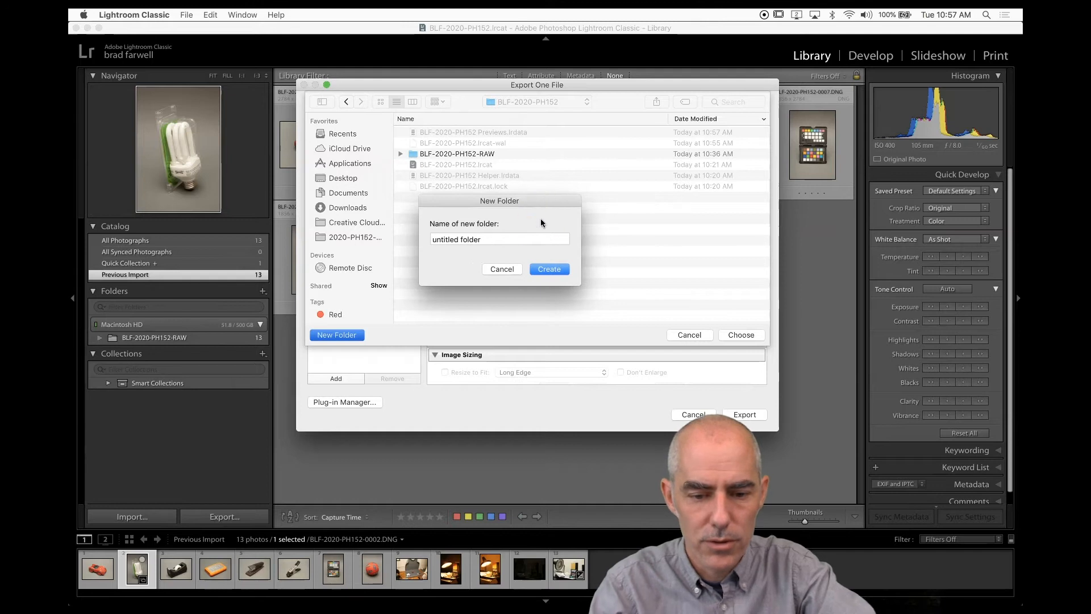
pyautogui.click(527, 240)
pyautogui.tripleClick(526, 240)
pyautogui.write('BLF-2020-PH152')
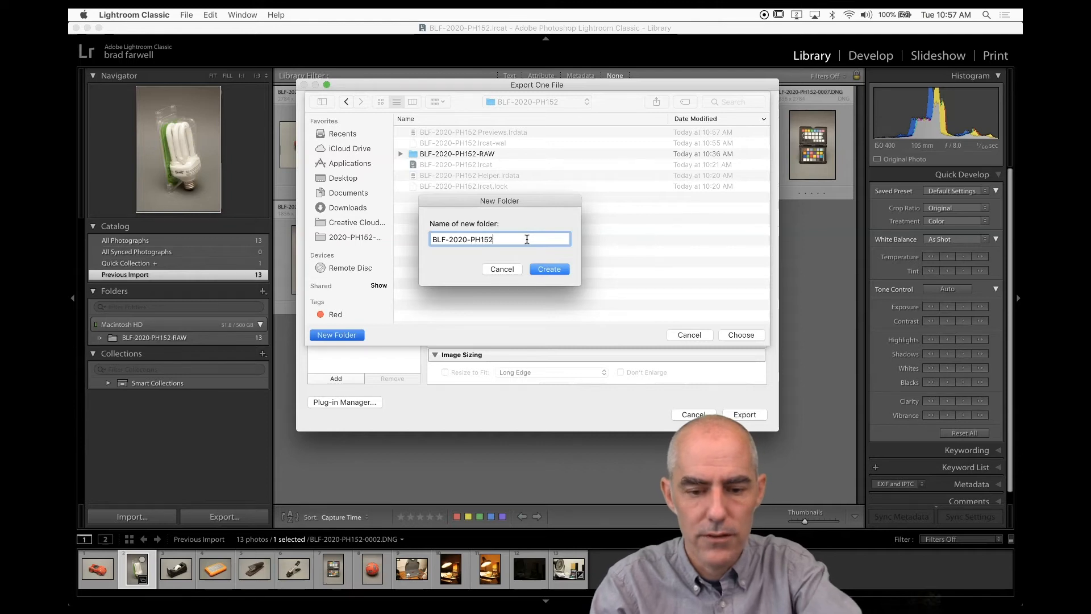
pyautogui.write('-EXPORT')
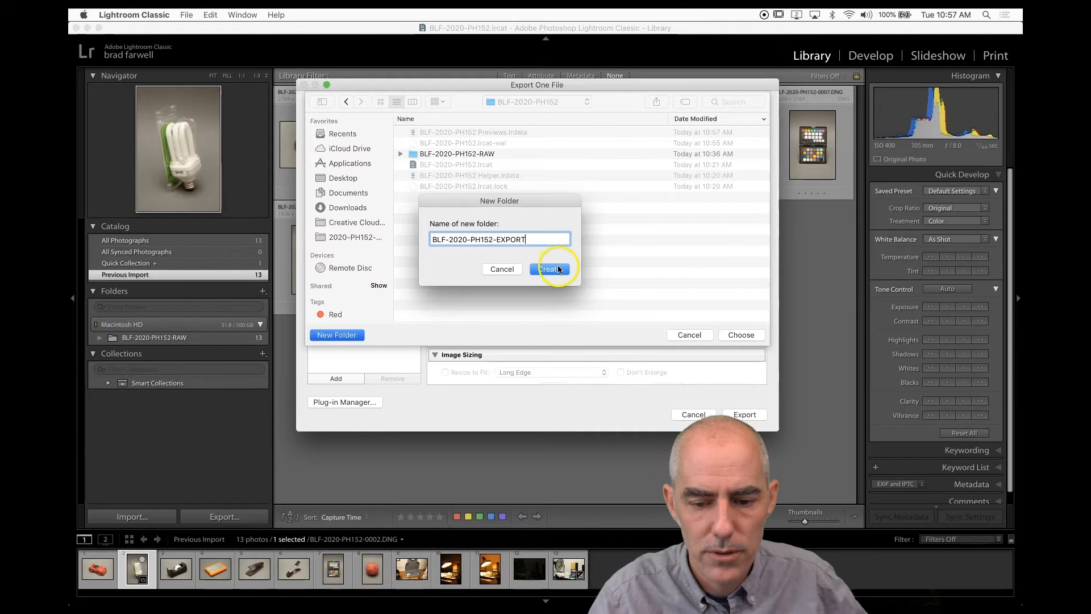
pyautogui.click(556, 267)
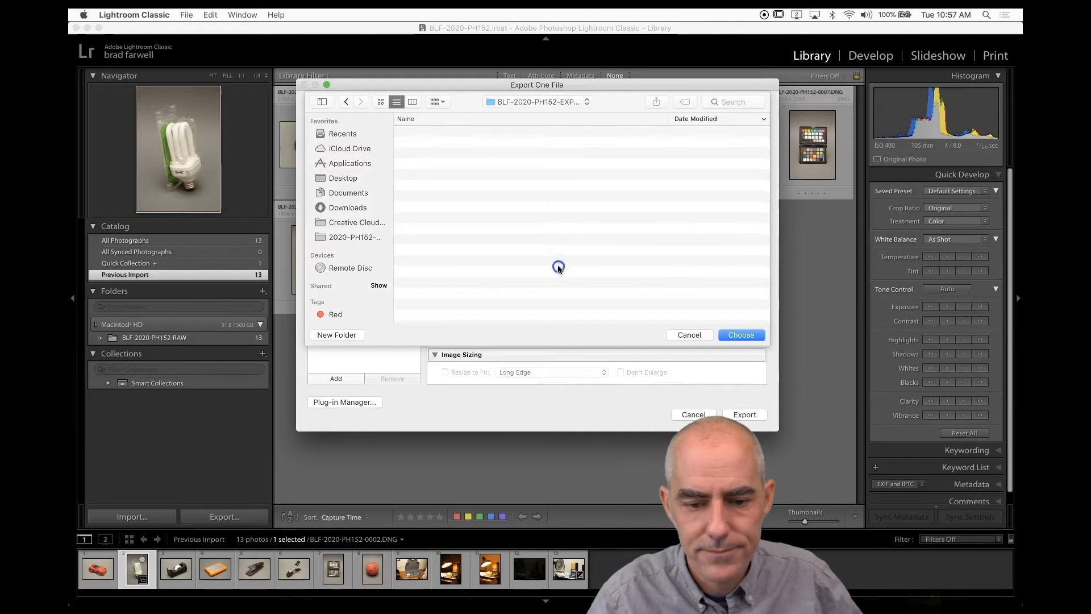
pyautogui.click(742, 334)
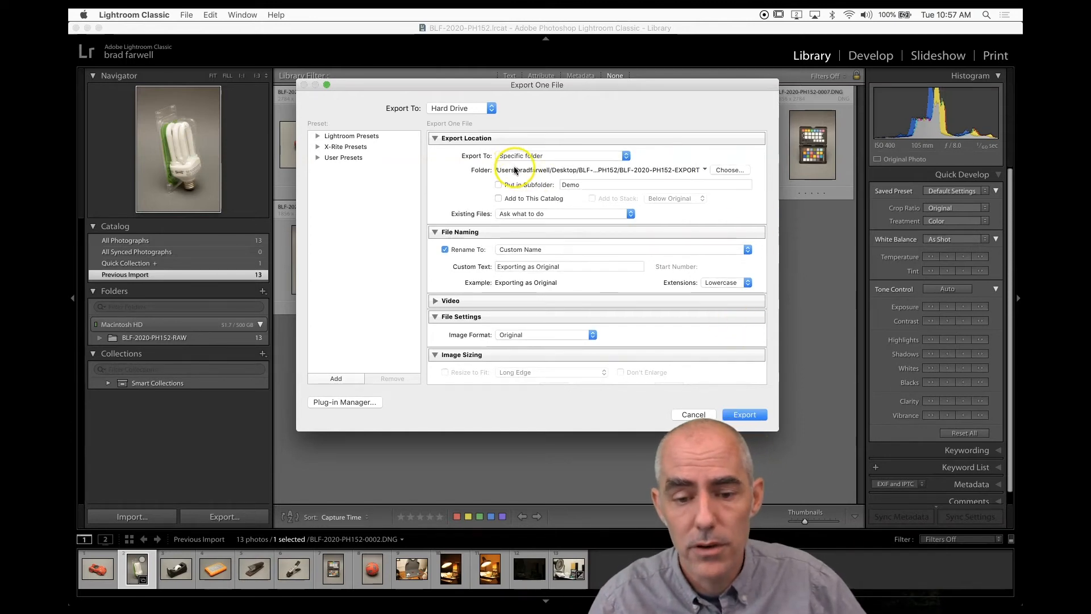
# Rename the export subfolder to Demo-Image-Export.
pyautogui.doubleClick(598, 185)
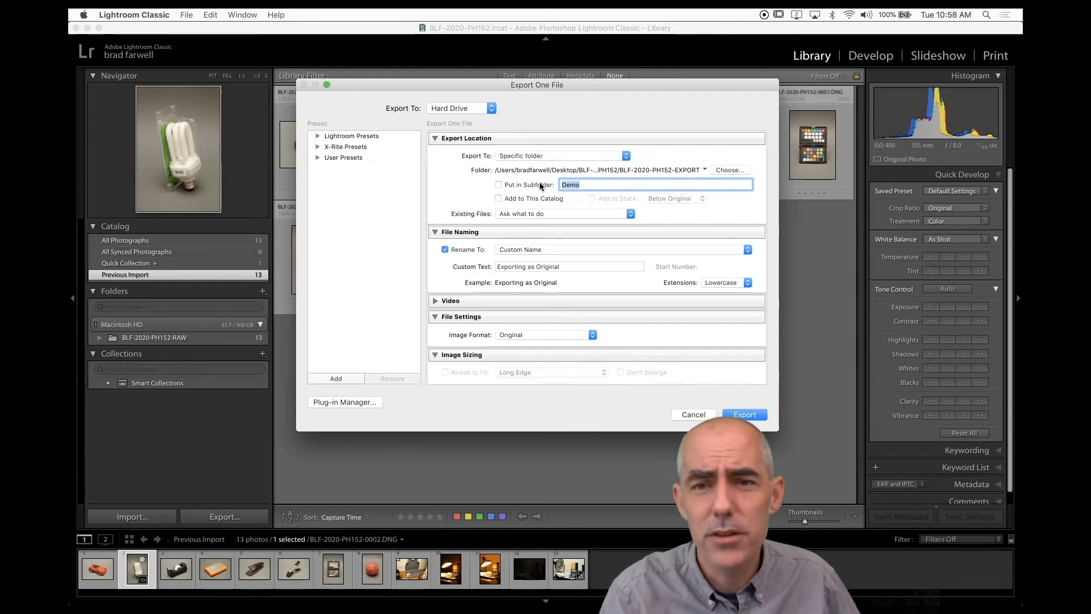
pyautogui.click(574, 183)
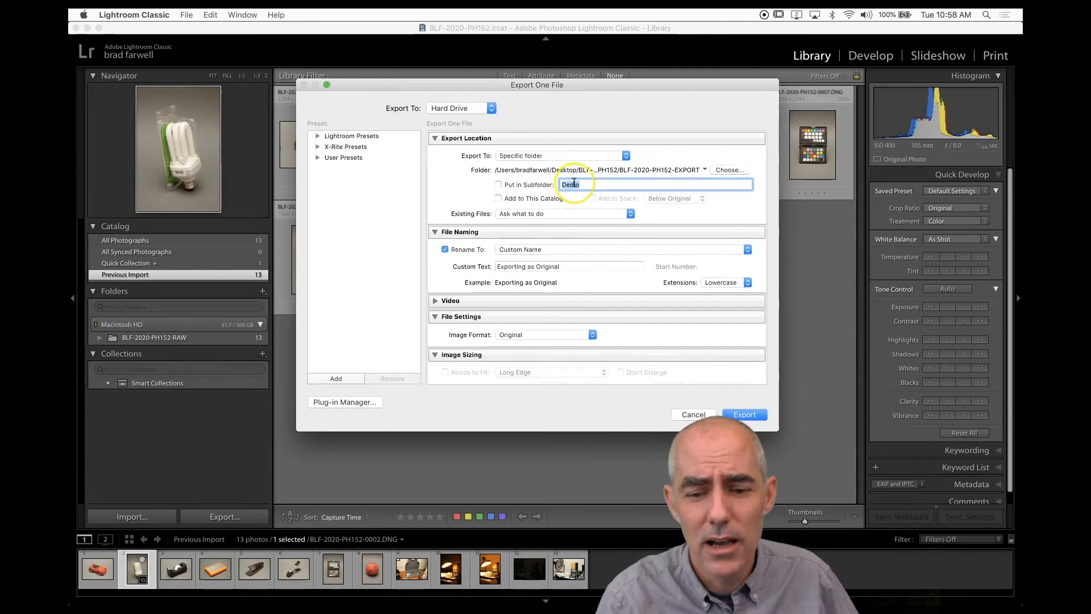
pyautogui.write('-Images')
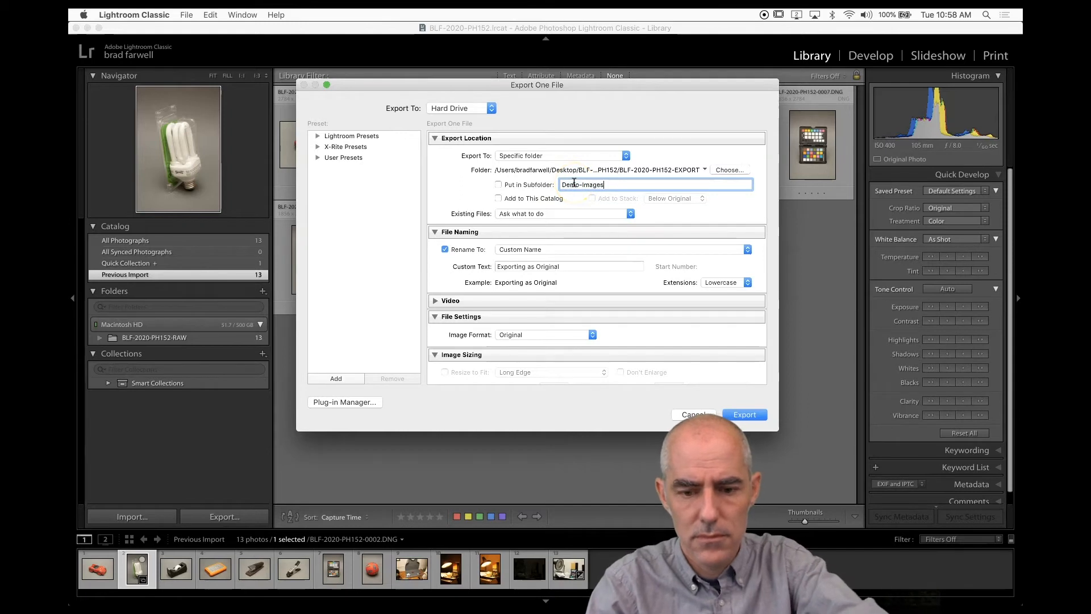
pyautogui.press('BackSpace')
pyautogui.write('-Export')
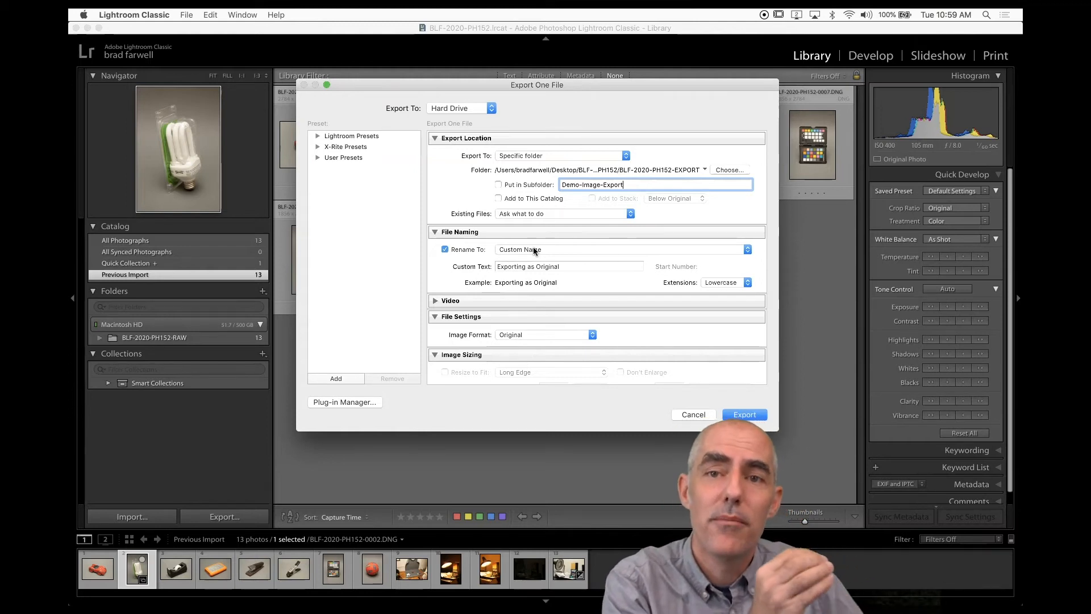
# Replace the custom file name text with the photographer's last name, first name and Assig02- separated by hyphens.
pyautogui.tripleClick(538, 267)
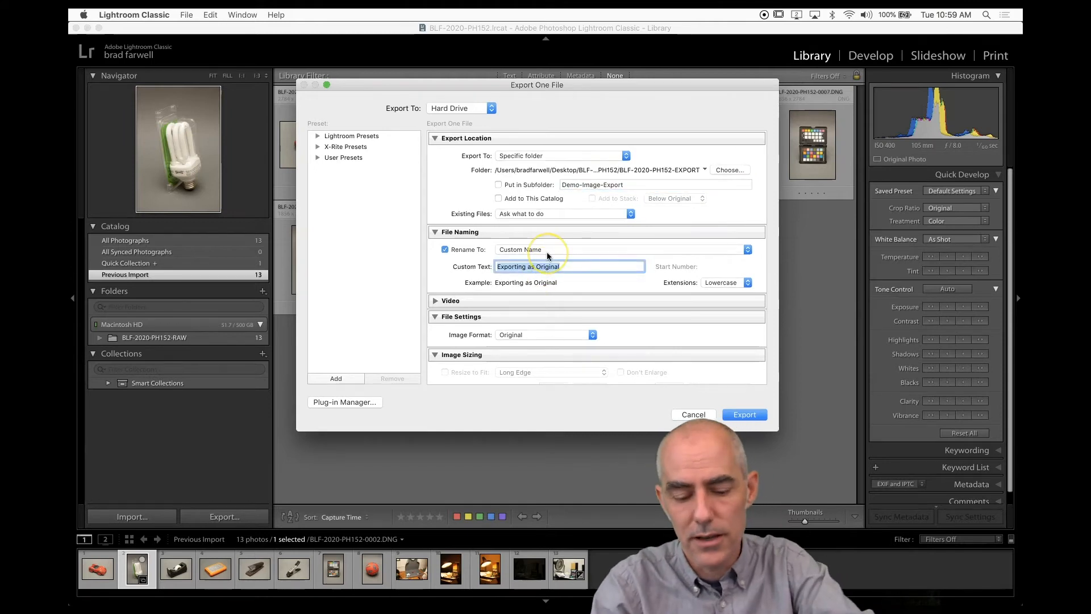
pyautogui.write('Farwell-Brad-Assig')
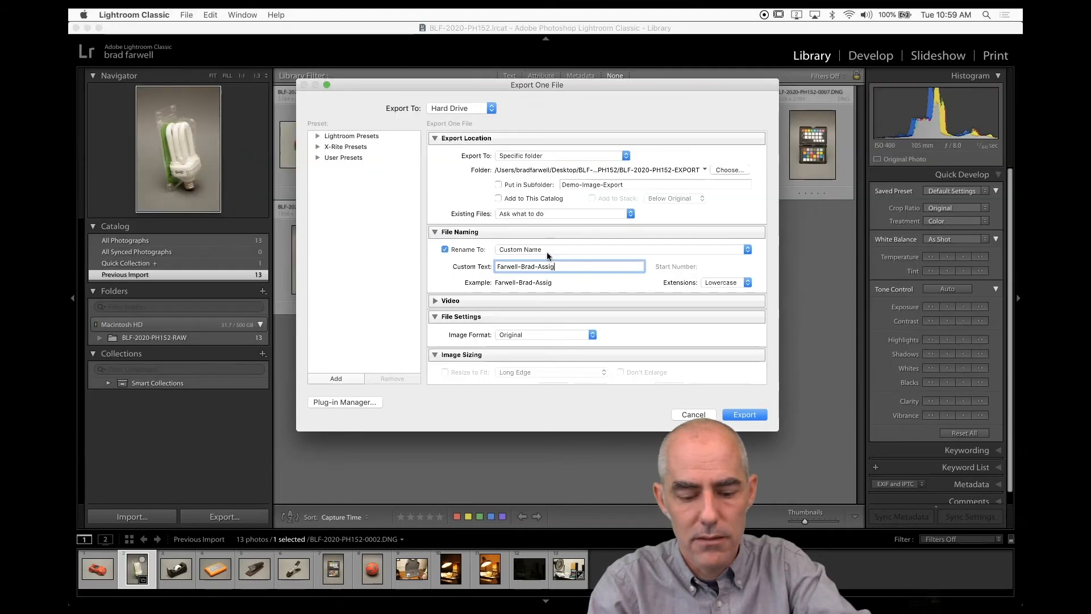
pyautogui.write('02-')
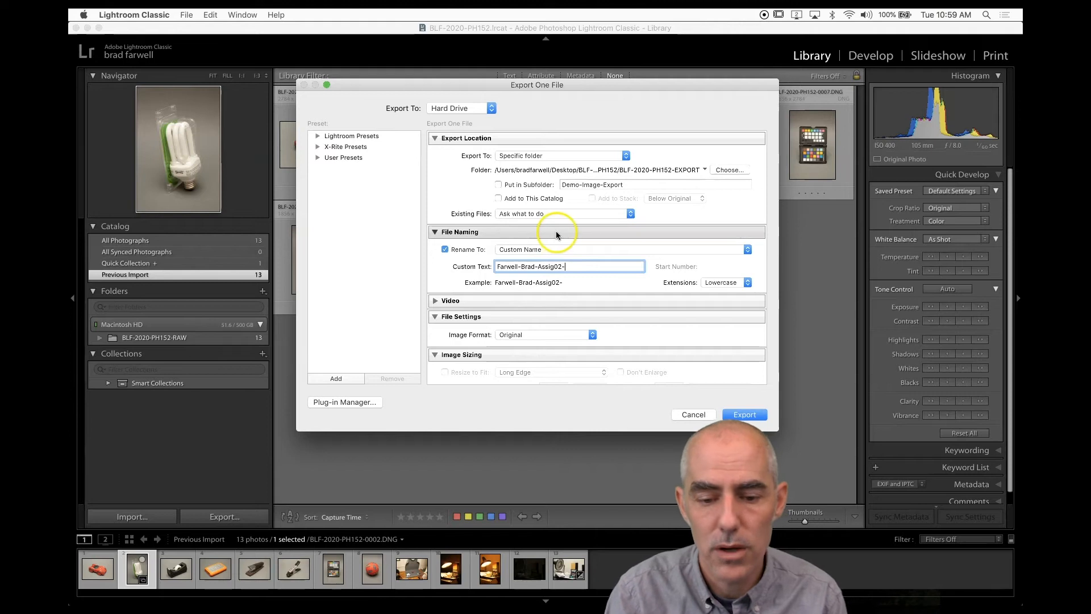
pyautogui.click(523, 249)
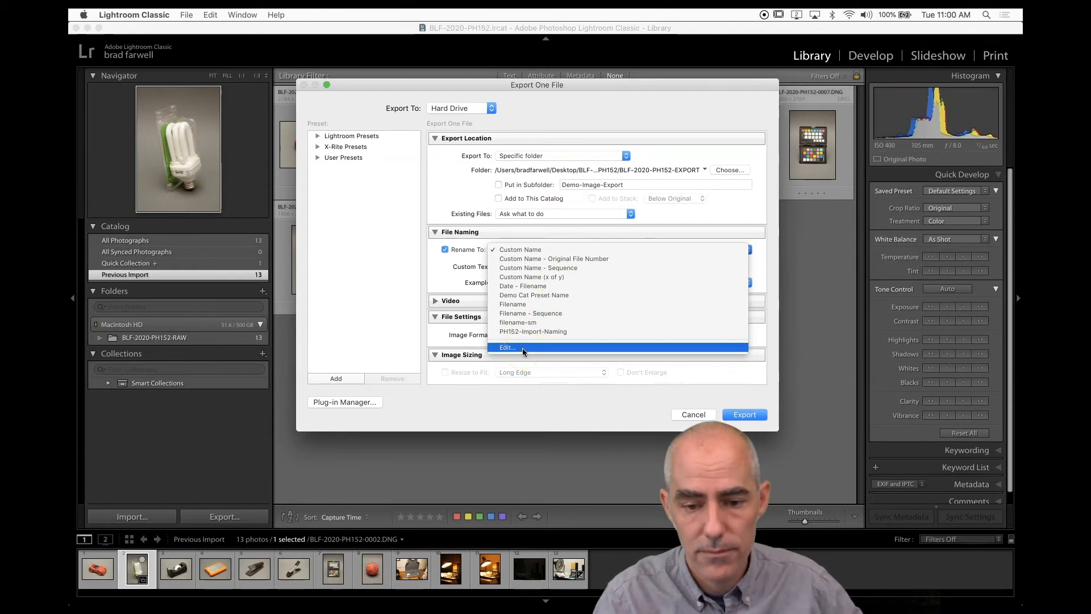
pyautogui.click(463, 185)
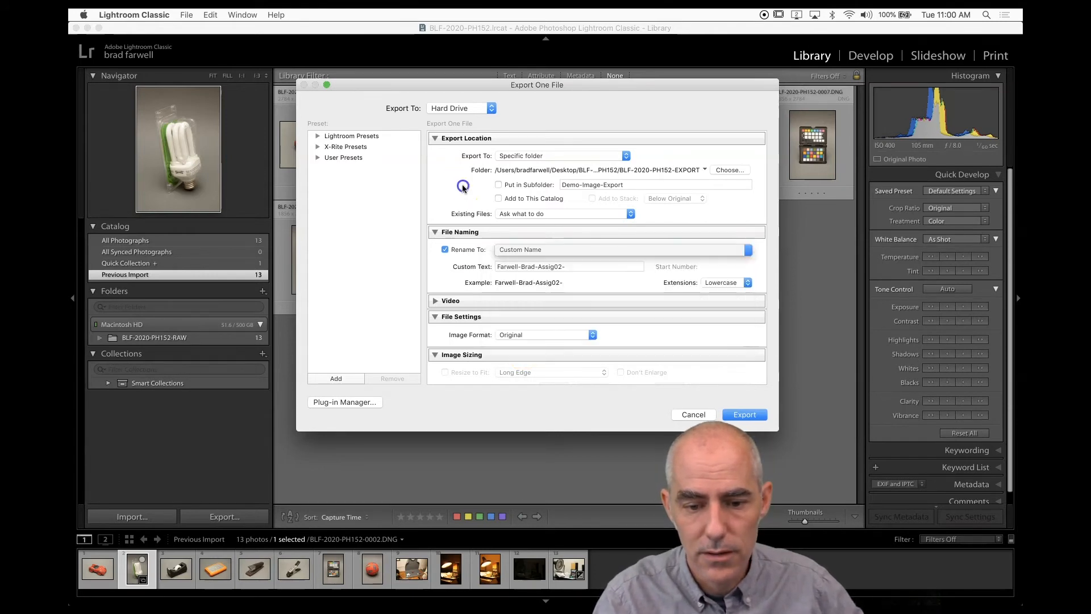
# Rename the export subfolder to PH152-Assignment02.
pyautogui.click(594, 185)
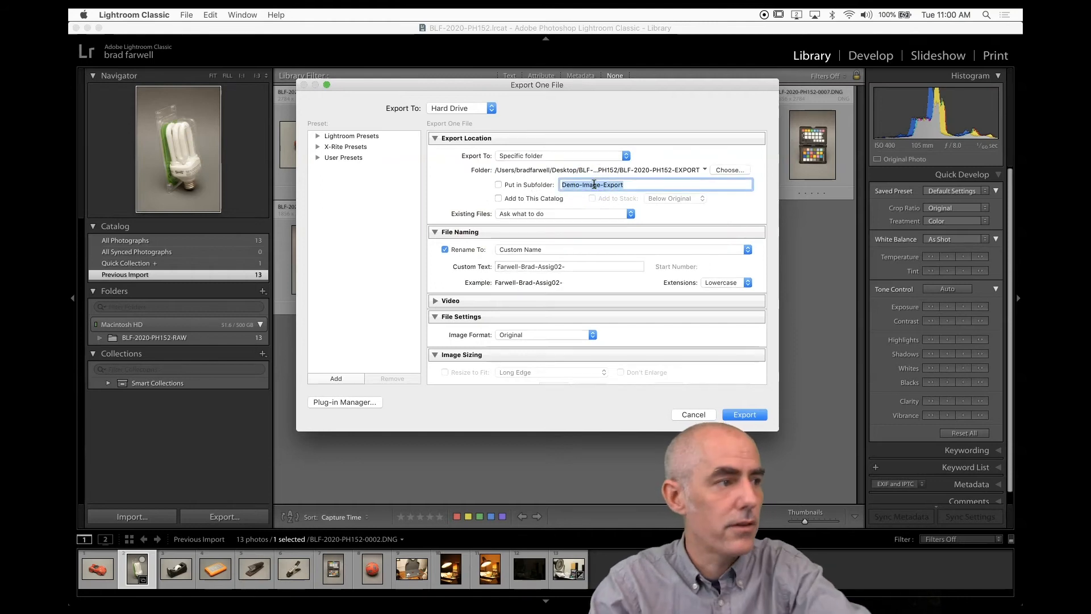
pyautogui.write('PH15')
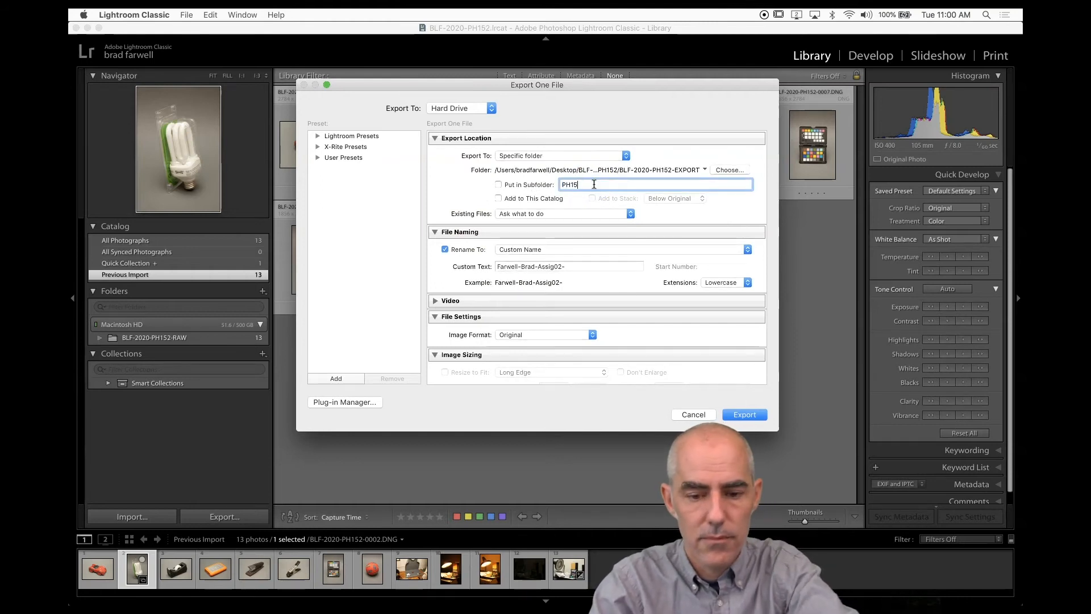
pyautogui.write('2-Assig')
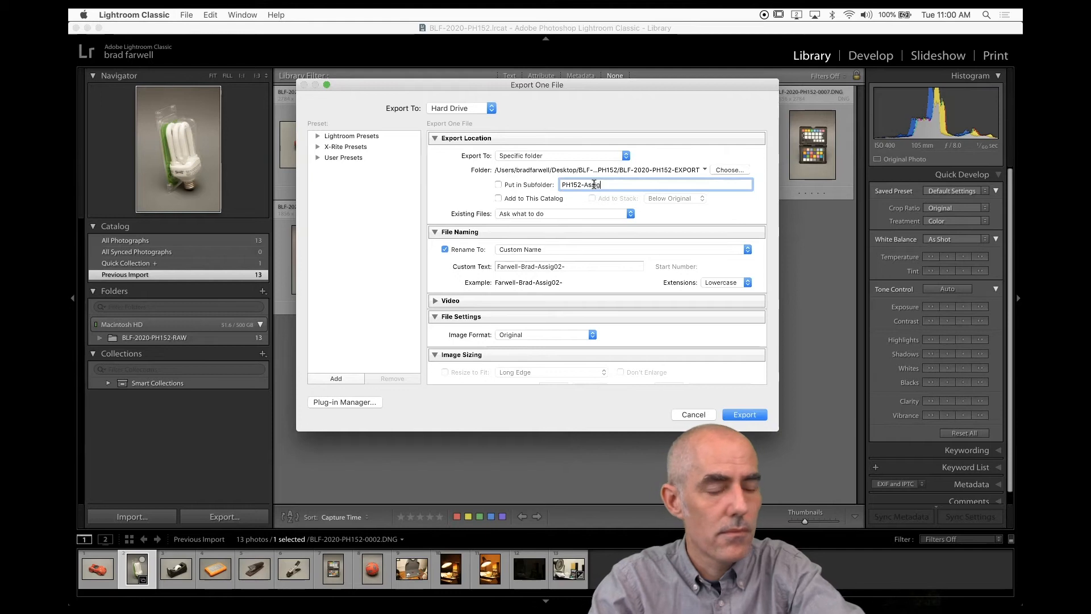
pyautogui.write('nment02')
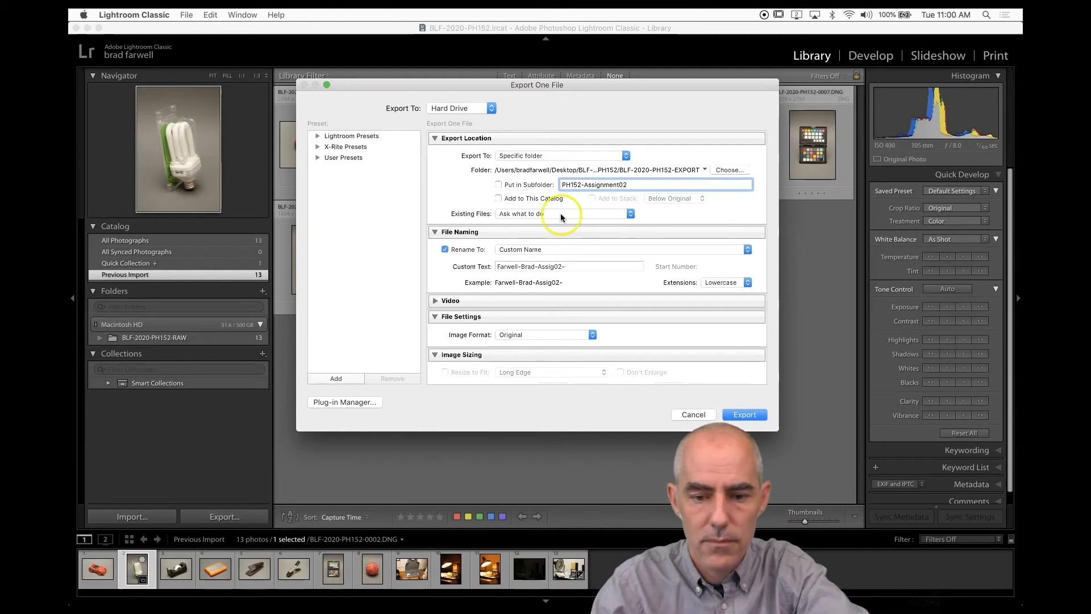
# Edit the file naming template so it reads Custom Text, a hyphen, then Sequence # (01).
pyautogui.tripleClick(565, 269)
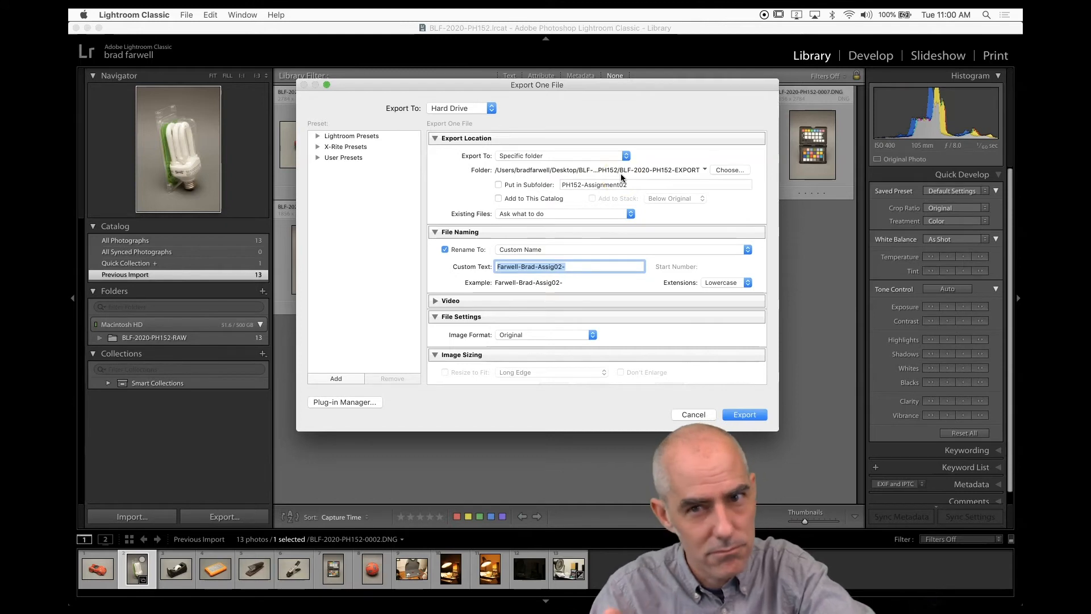
pyautogui.click(587, 249)
pyautogui.click(572, 348)
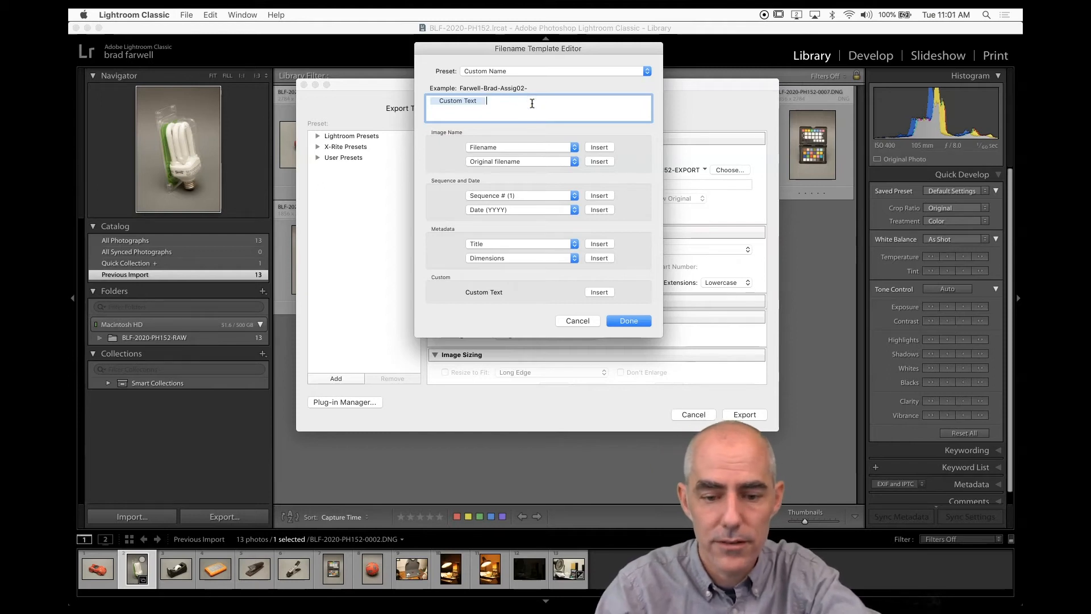
pyautogui.press('BackSpace')
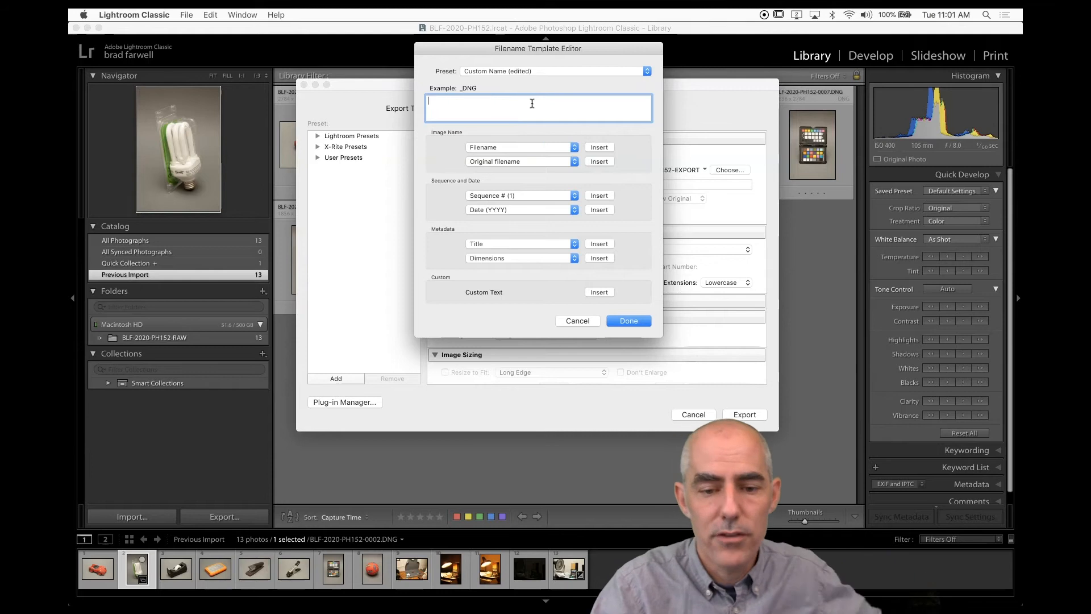
pyautogui.click(512, 114)
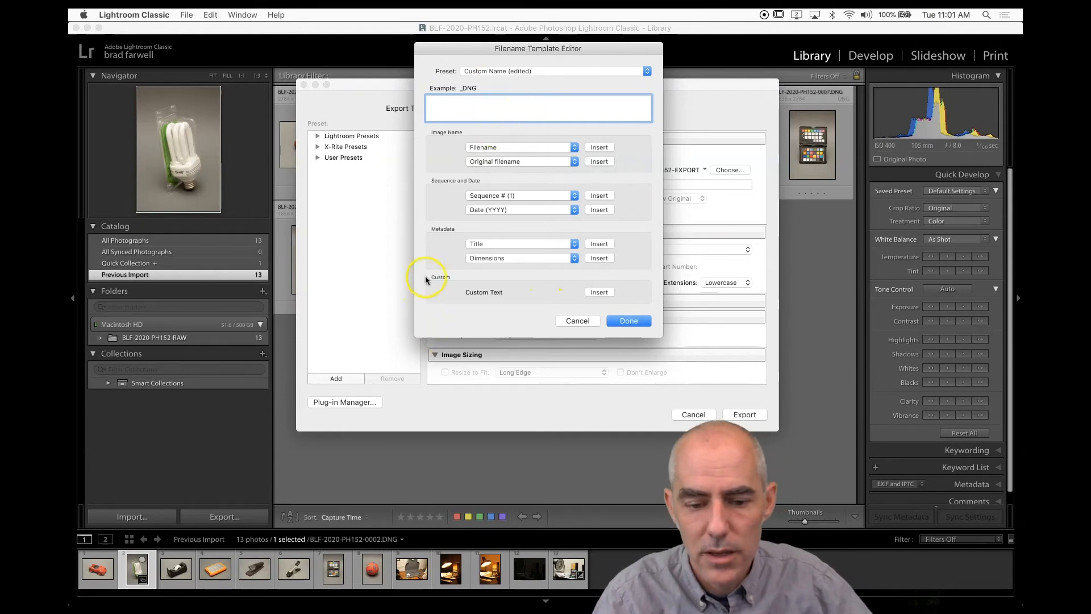
pyautogui.click(599, 292)
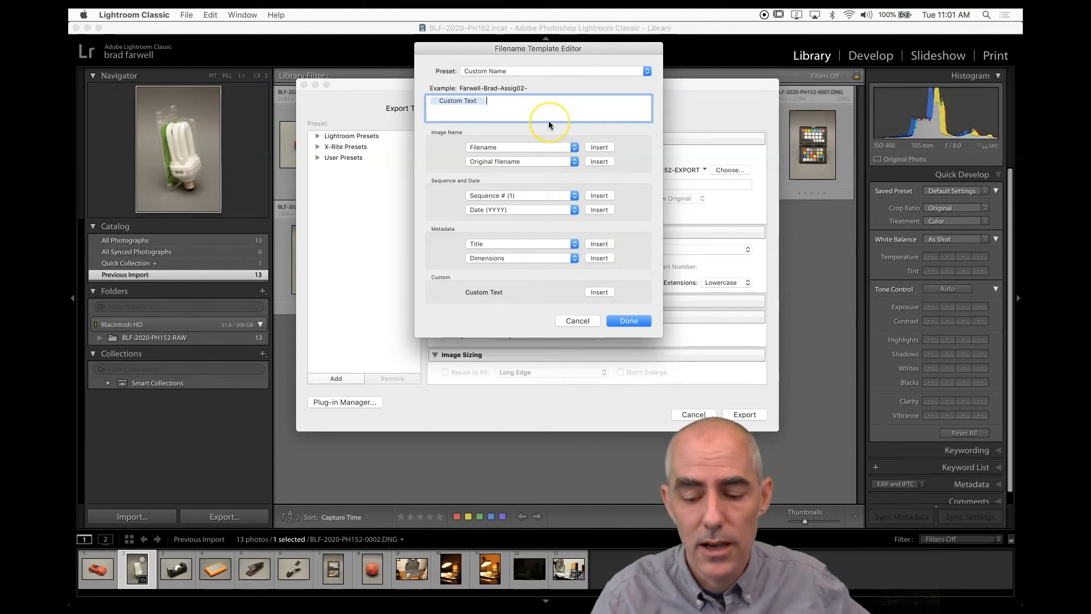
pyautogui.write('-')
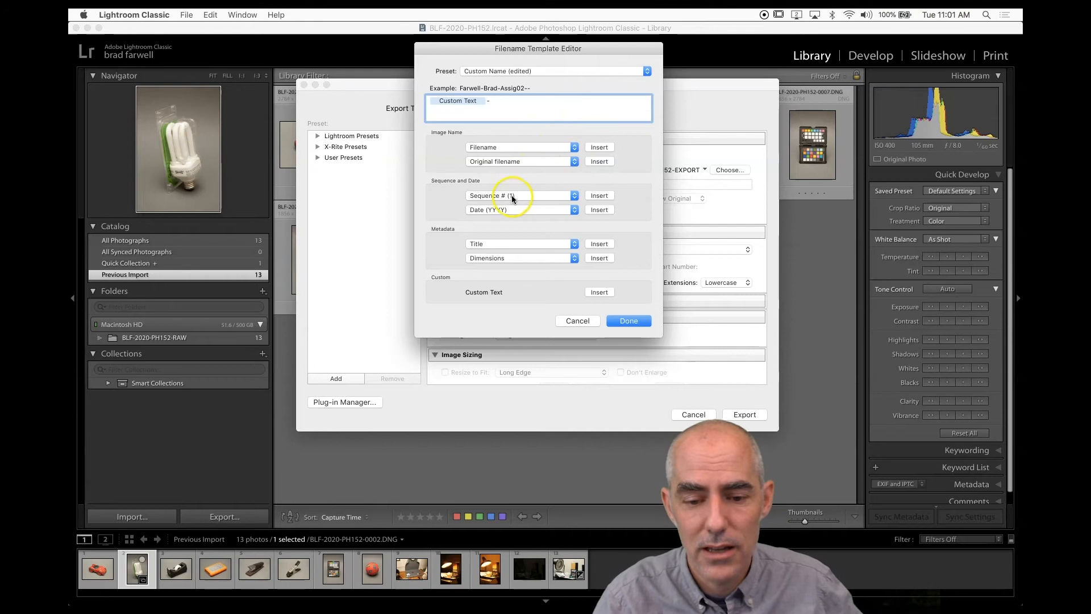
pyautogui.click(571, 194)
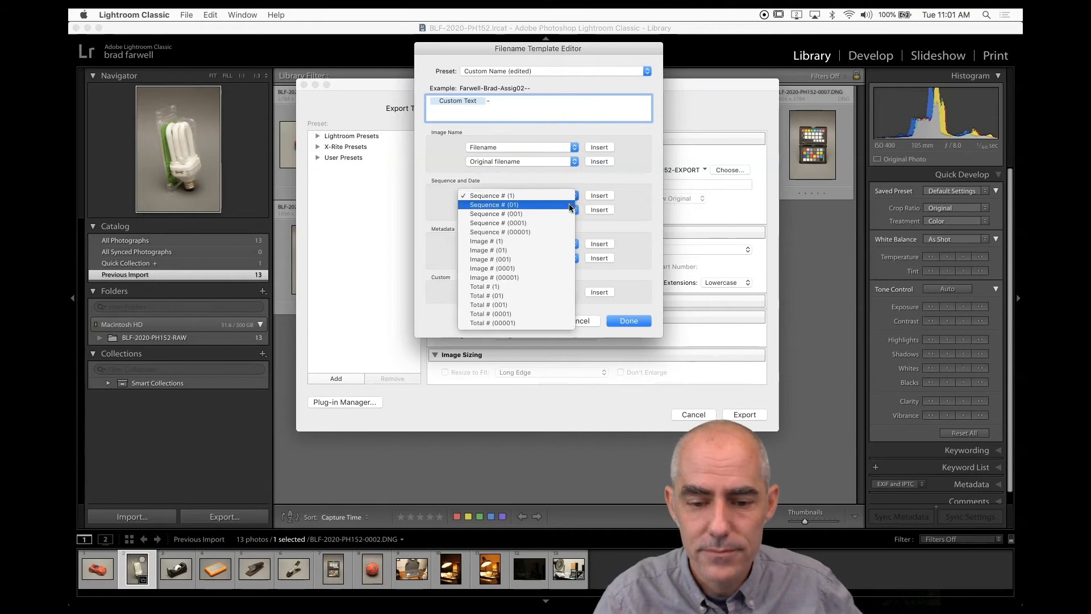
pyautogui.click(570, 205)
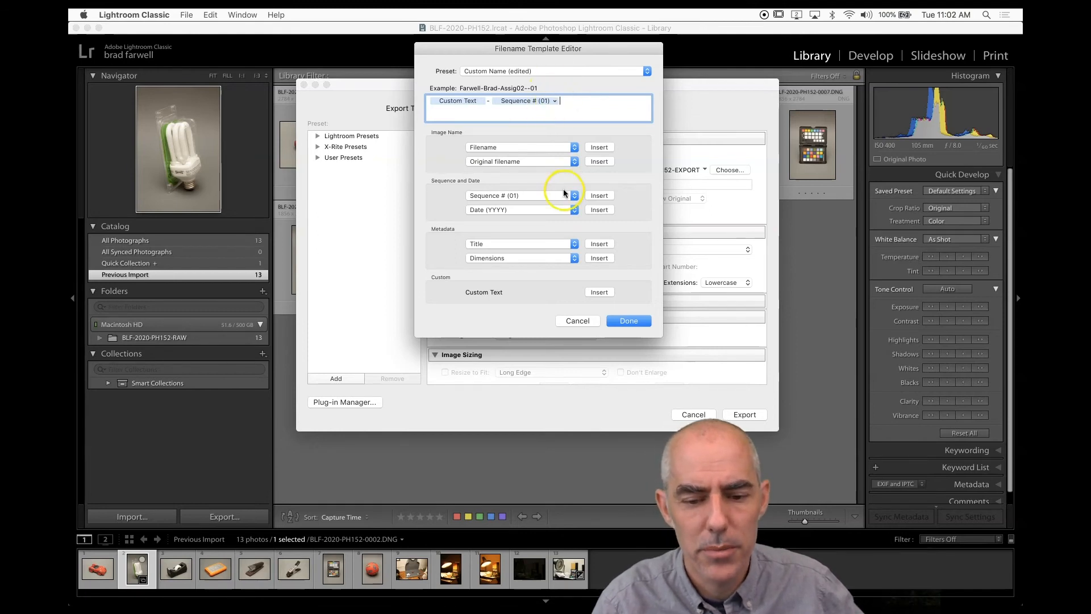
# Save the naming template as a new preset named PH152-Export-Naming and close the template editor.
pyautogui.click(608, 67)
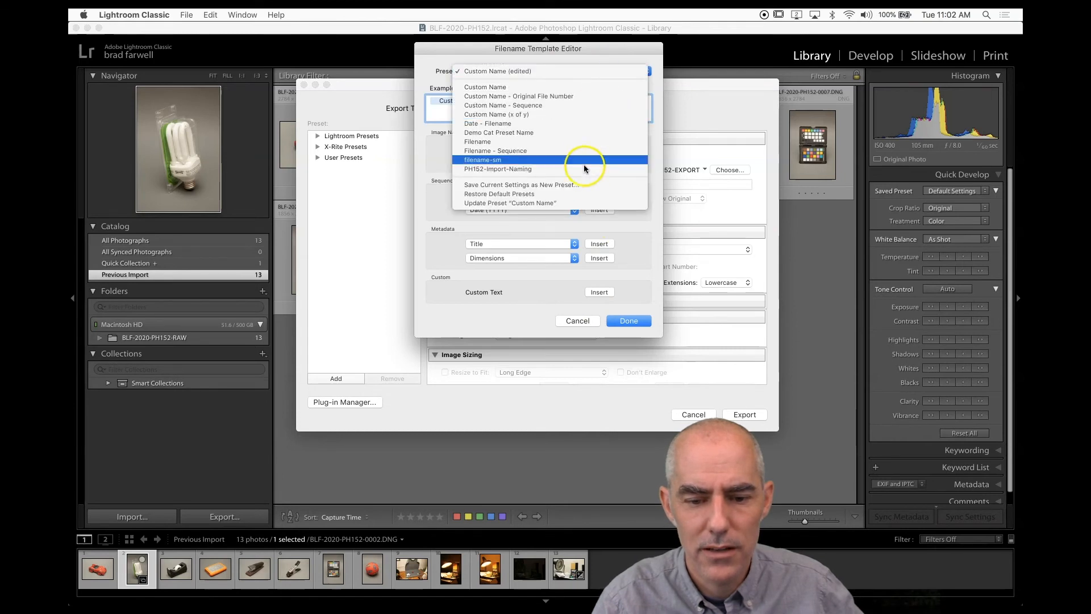
pyautogui.click(582, 185)
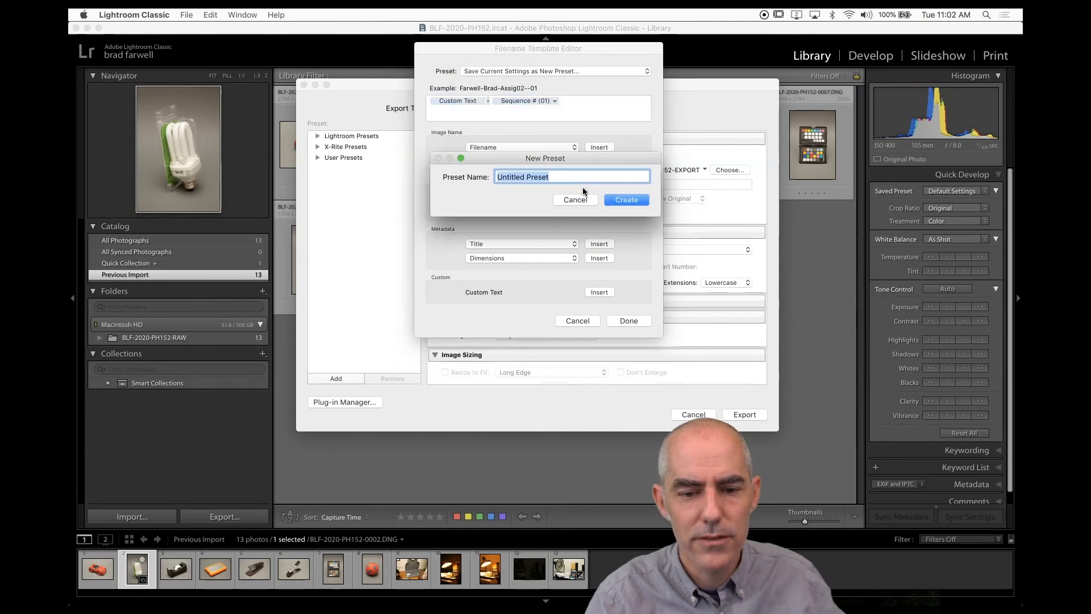
pyautogui.write('PH152-Export-Naming')
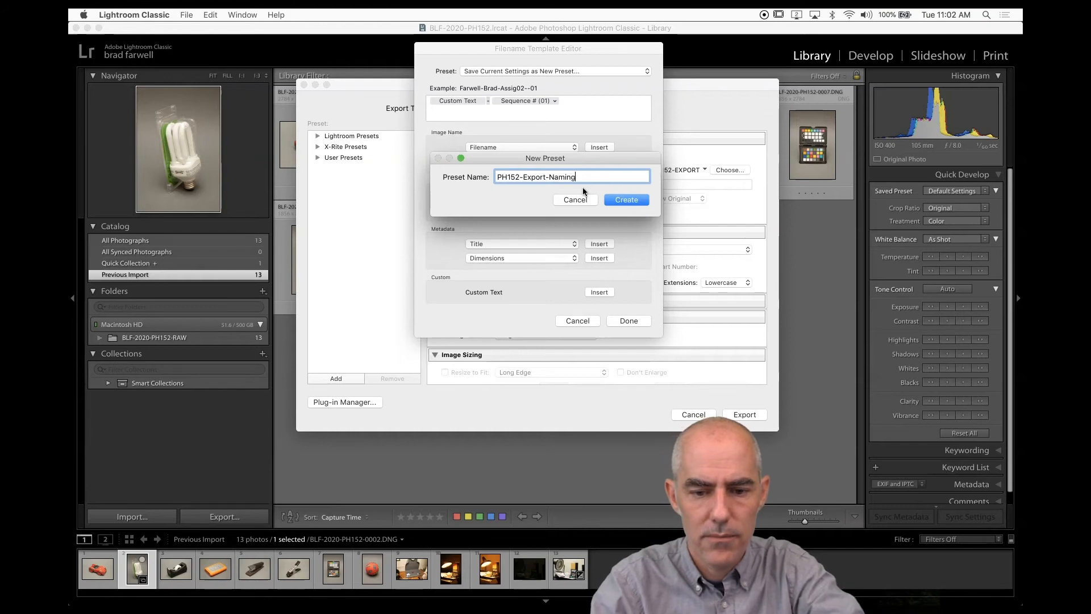
pyautogui.click(624, 199)
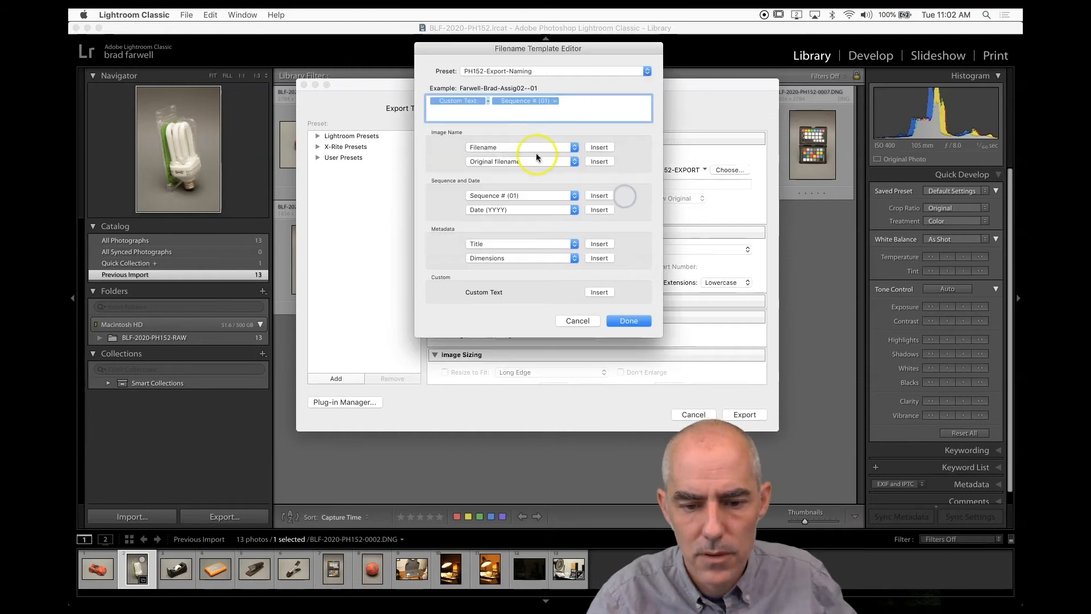
pyautogui.click(628, 321)
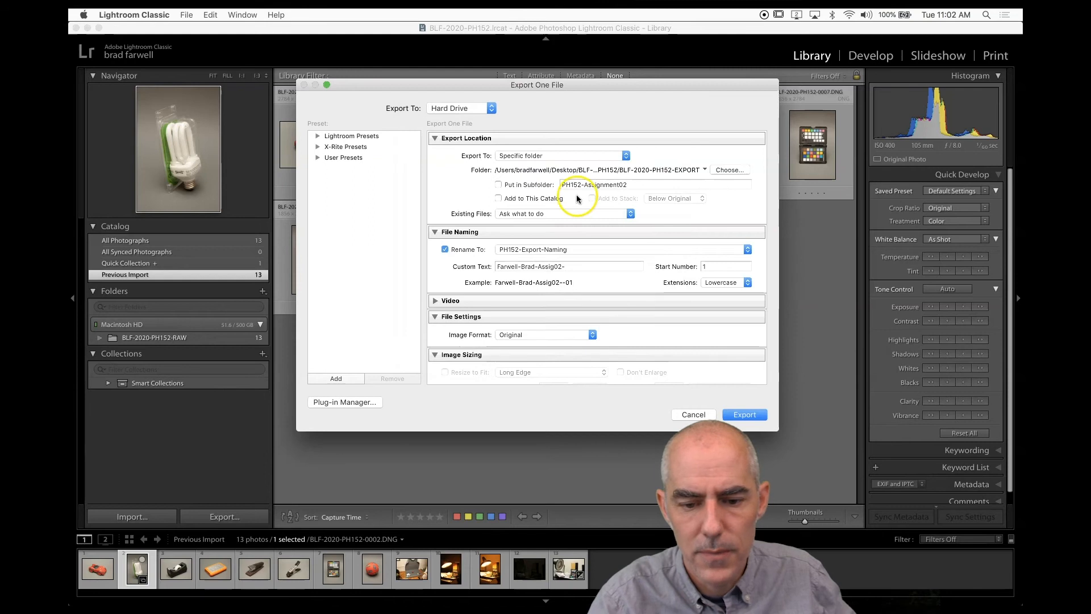
# Remove the trailing hyphen from the end of the custom file name text.
pyautogui.moveTo(497, 265); pyautogui.dragTo(585, 269)
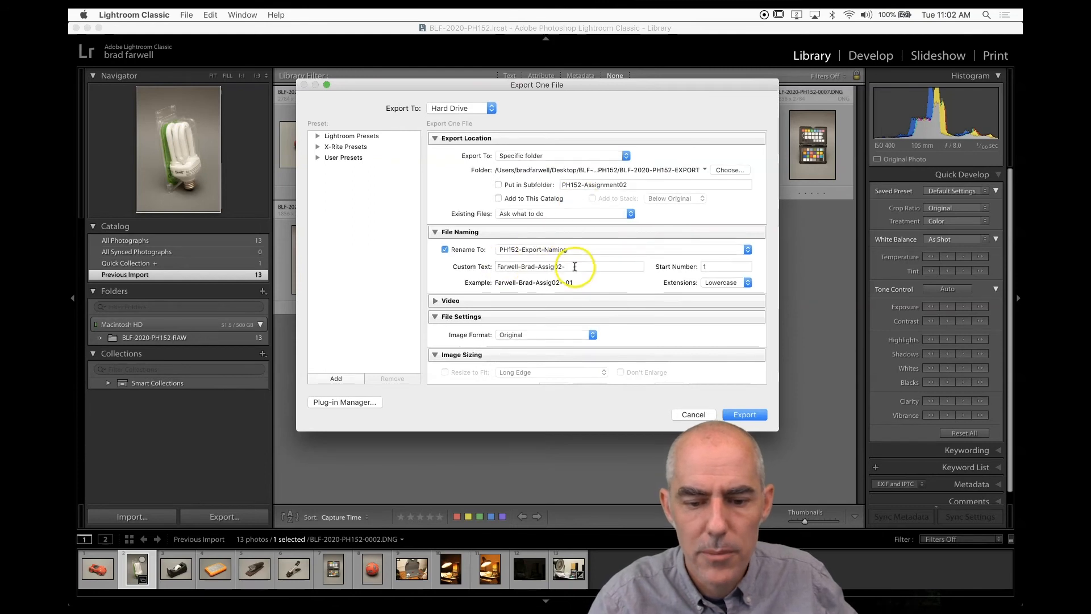
pyautogui.press('Right')
pyautogui.press('BackSpace')
pyautogui.click(518, 282)
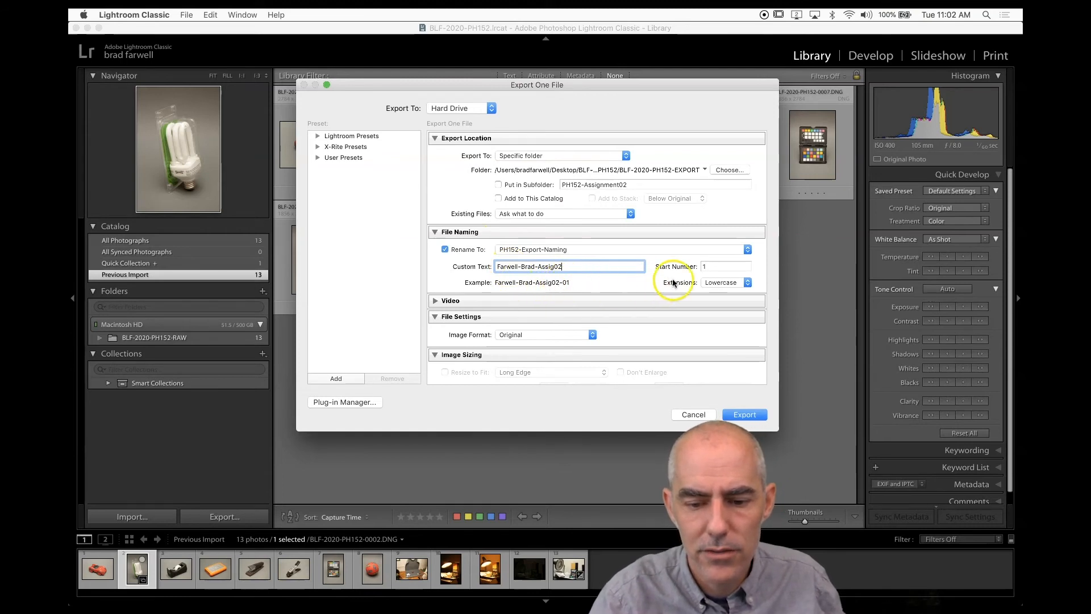
# Try a start number of 151, then reset the start number to 1.
pyautogui.click(709, 267)
pyautogui.write('5')
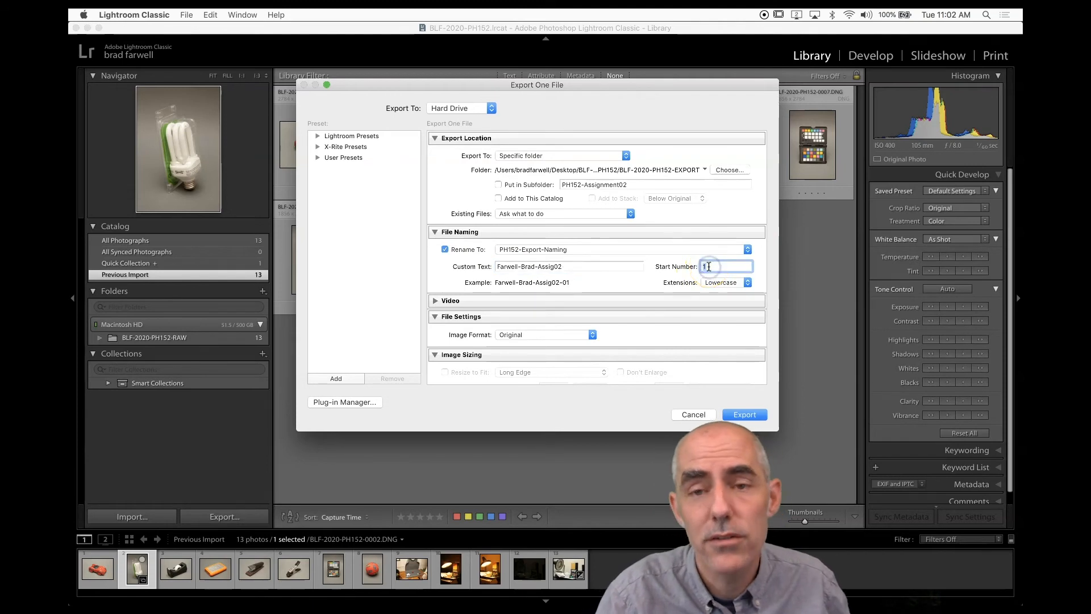
pyautogui.write('1')
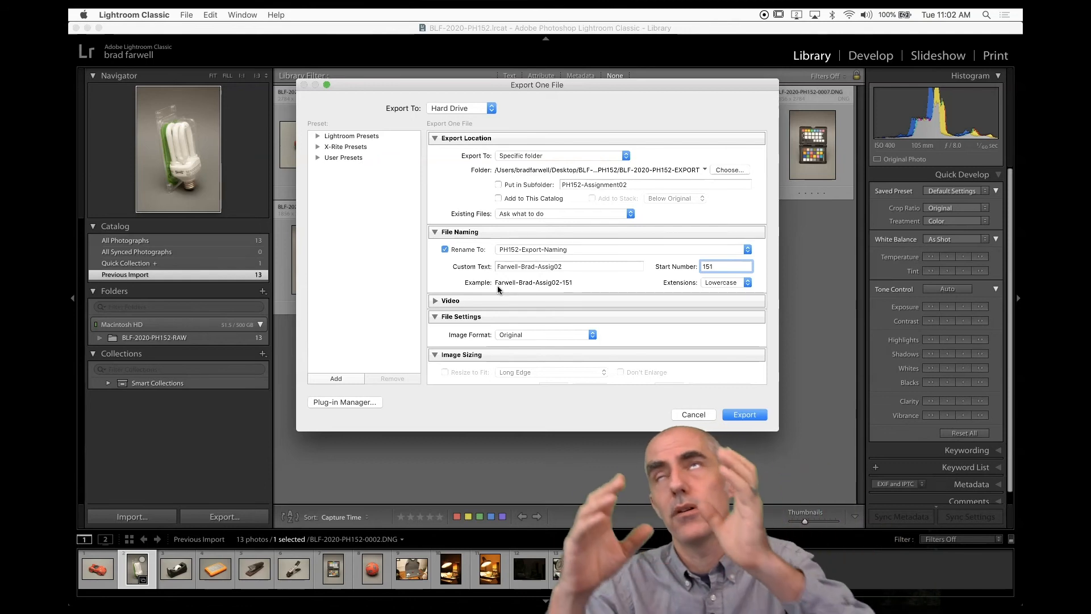
pyautogui.press('BackSpace')
pyautogui.press('BackSpace')
pyautogui.press('BackSpace')
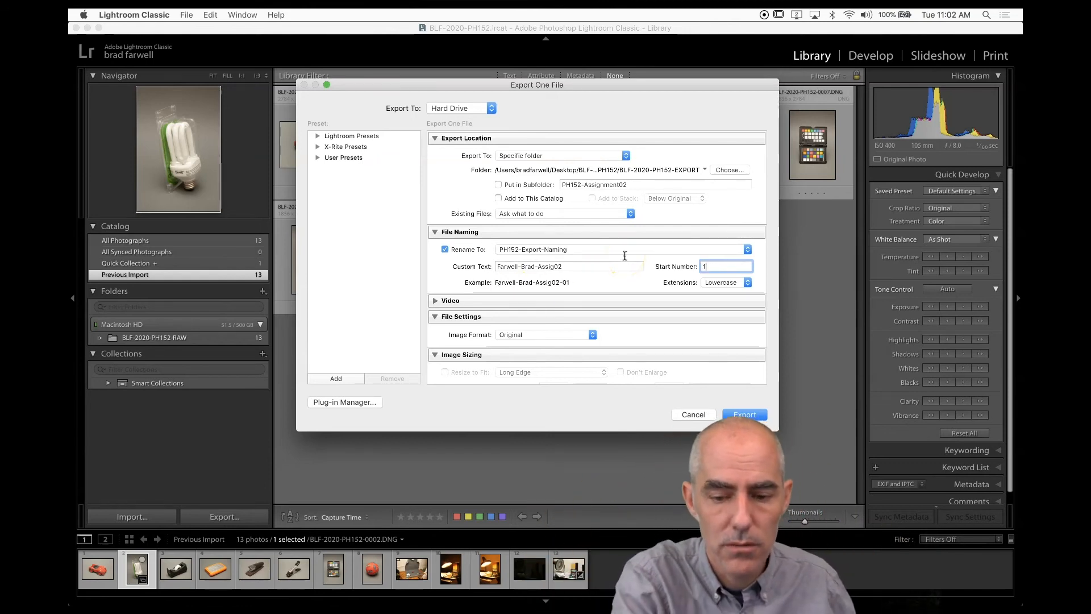
pyautogui.click(642, 279)
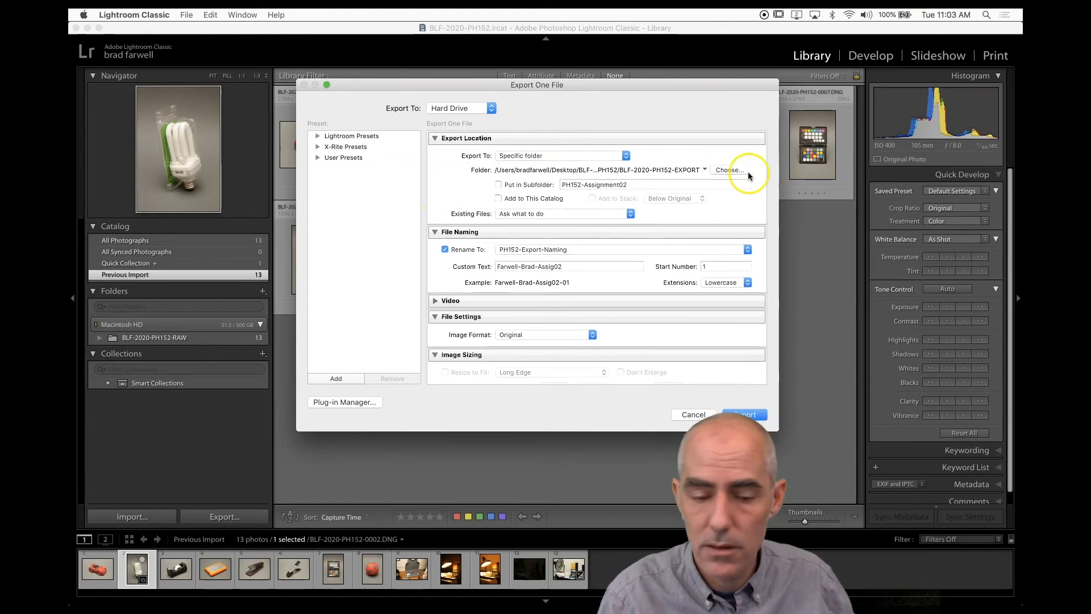
# Set the export image format to JPEG with quality 100.
pyautogui.scroll(-3, 500, 295)
pyautogui.scroll(-2, 500, 295)
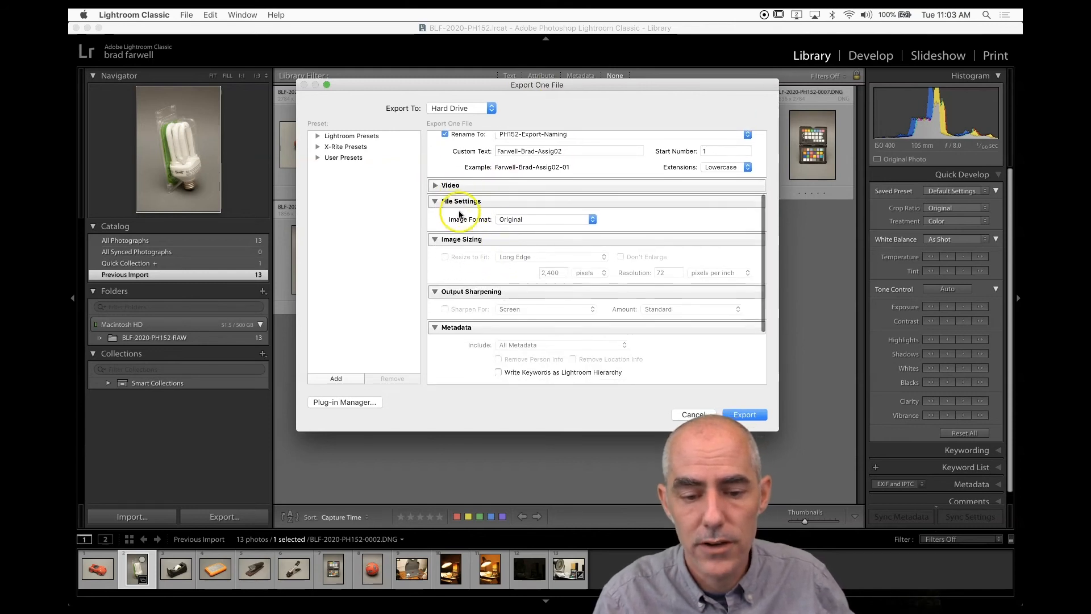
pyautogui.click(530, 219)
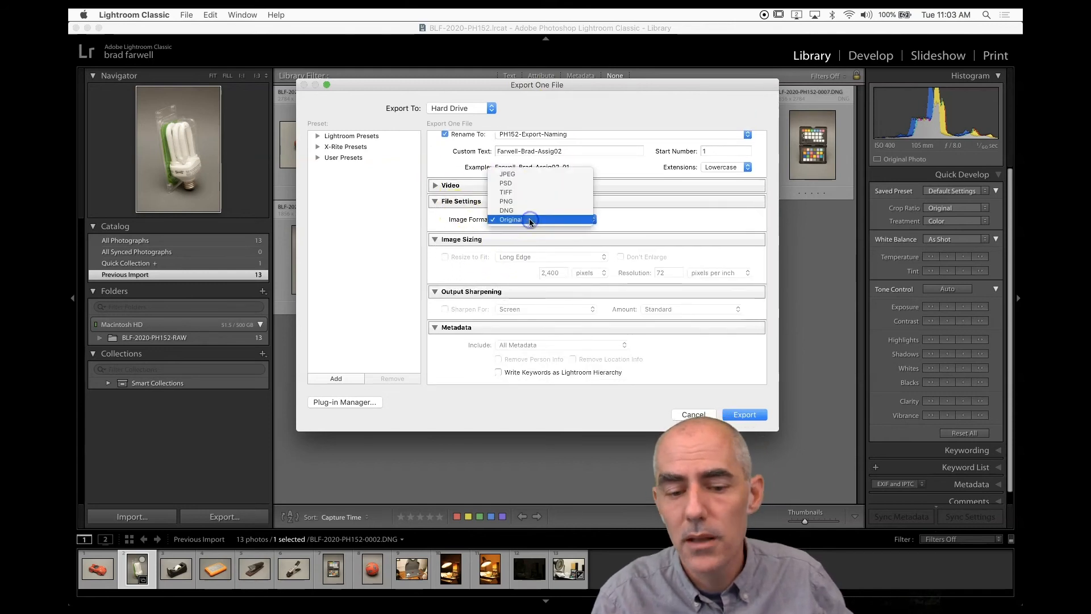
pyautogui.click(527, 175)
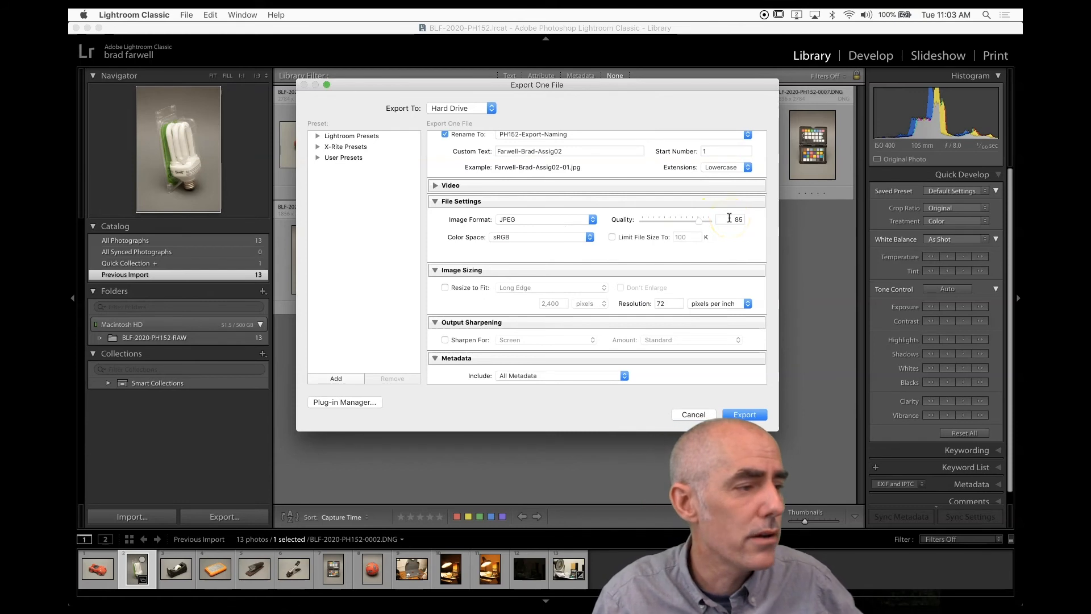
pyautogui.click(697, 221)
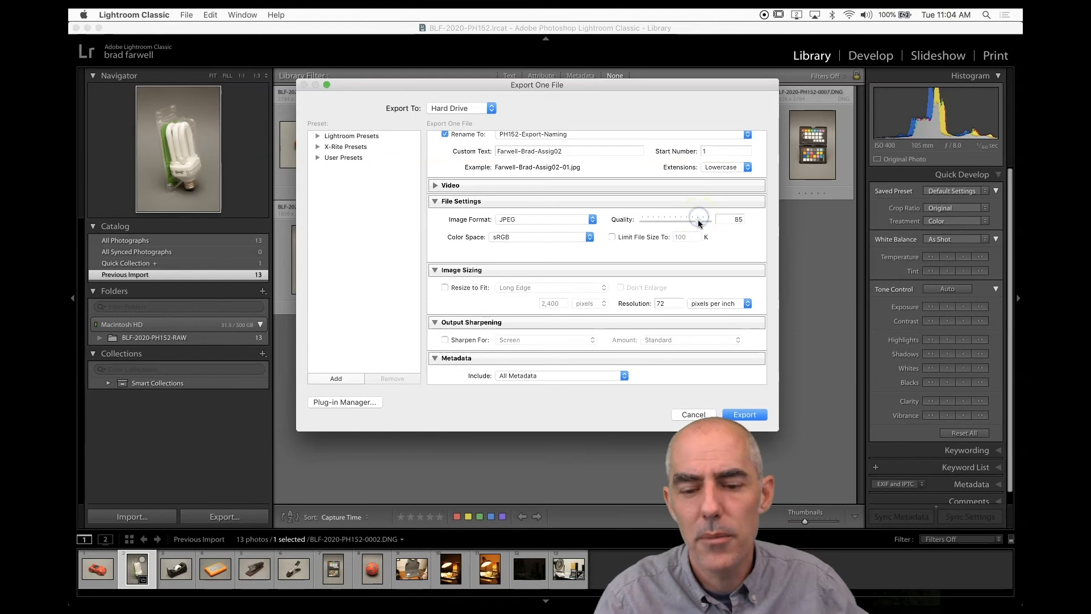
pyautogui.moveTo(699, 222); pyautogui.dragTo(735, 226)
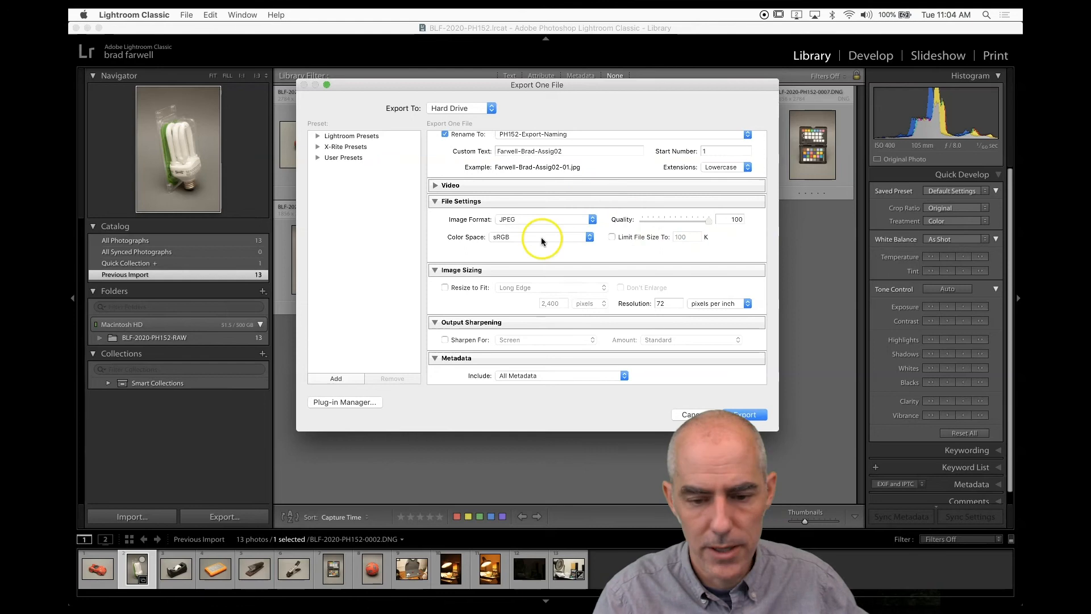
# Enable Resize to Fit using Long Edge at 2,400 pixels.
pyautogui.click(445, 288)
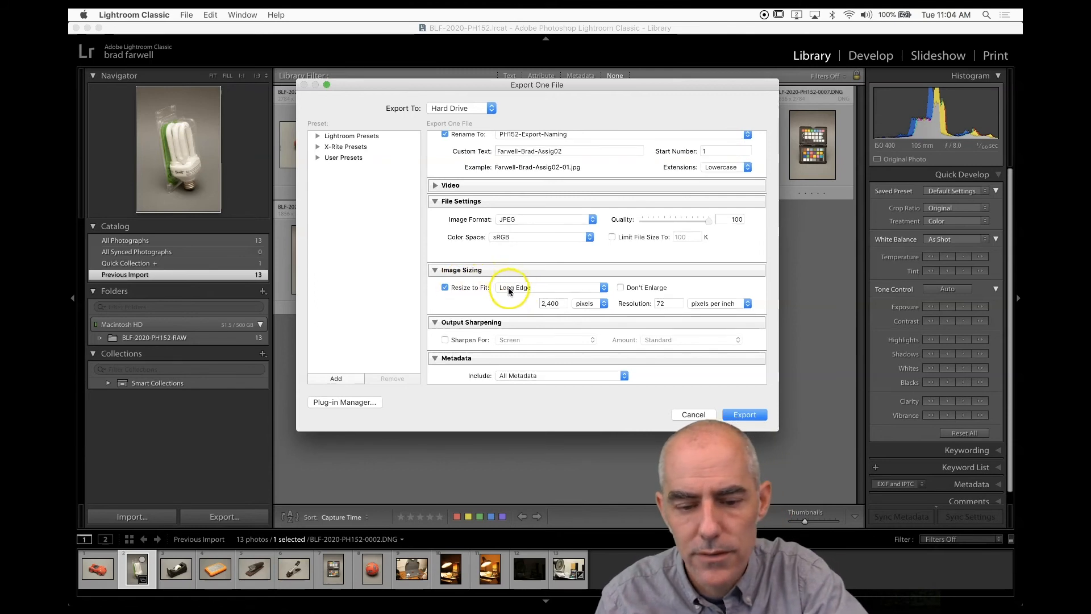
pyautogui.click(509, 289)
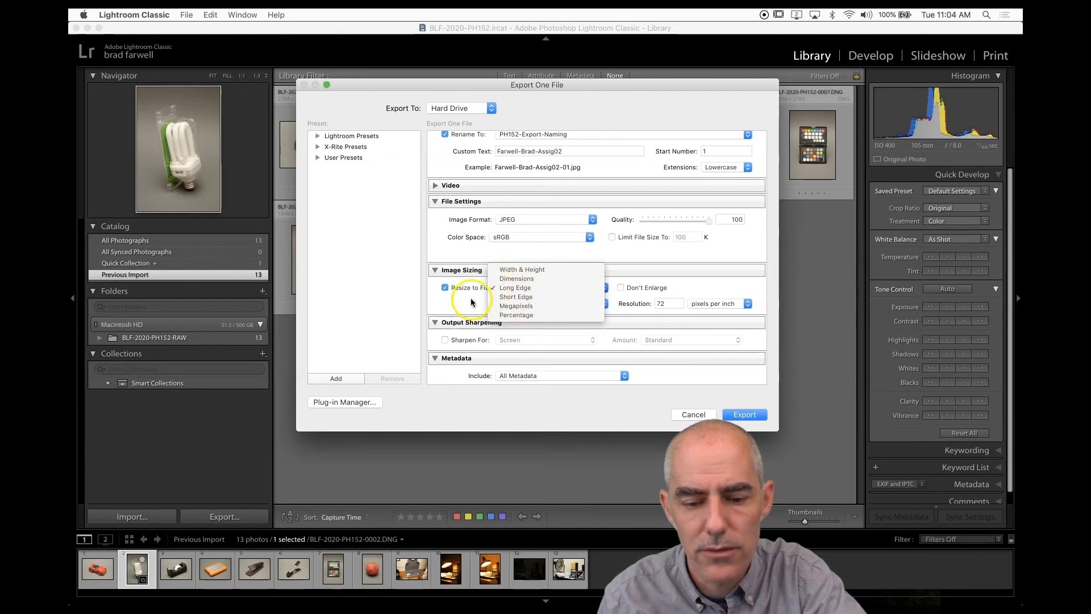
pyautogui.click(501, 289)
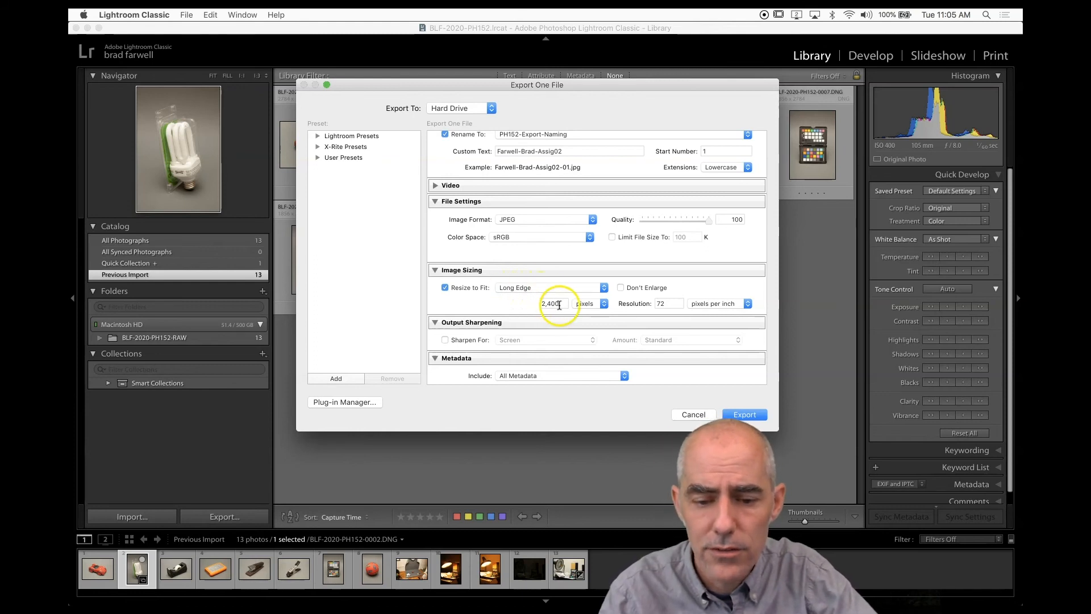
pyautogui.click(591, 305)
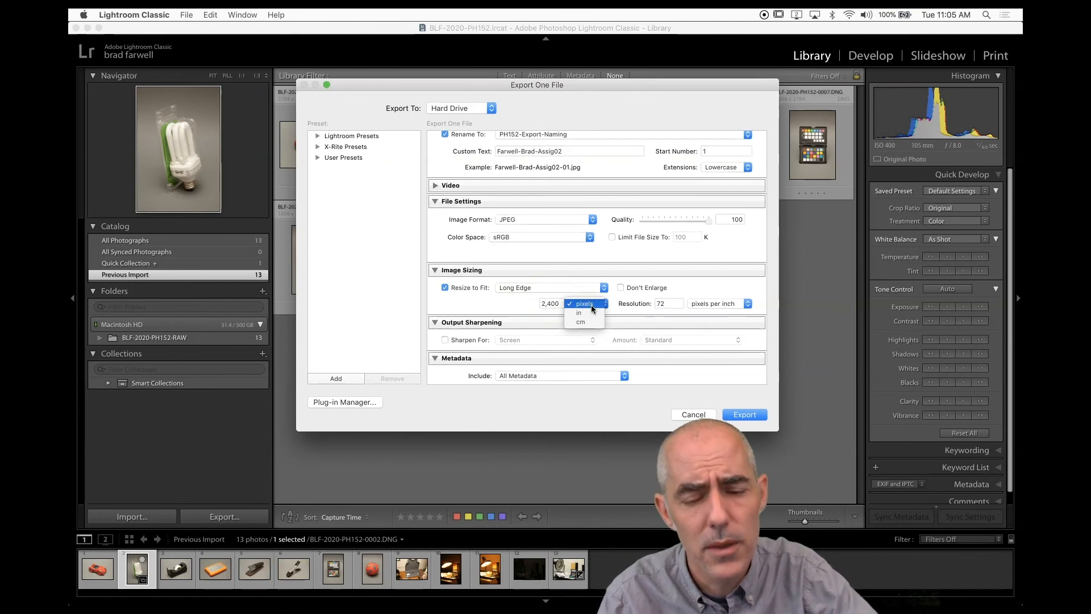
pyautogui.click(591, 305)
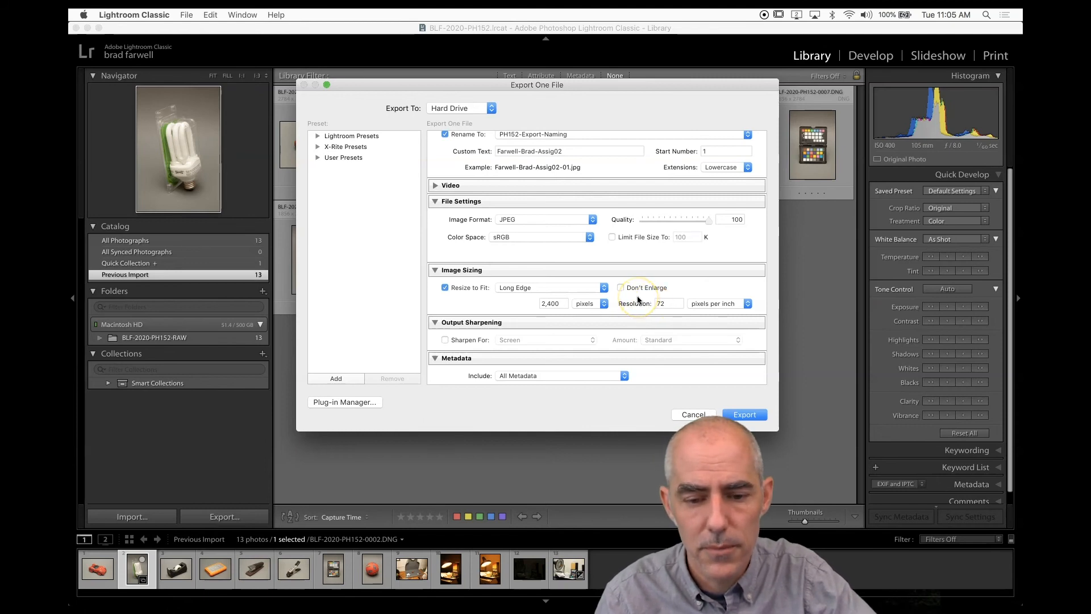
# Turn on output sharpening for Screen at the Standard amount.
pyautogui.scroll(-5, 637, 298)
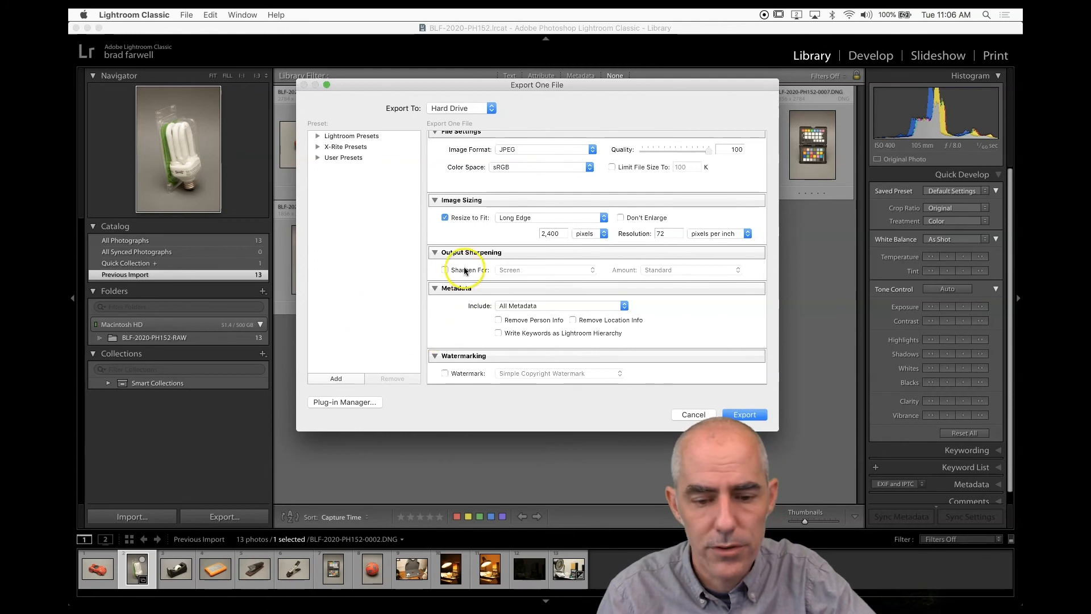
pyautogui.click(445, 270)
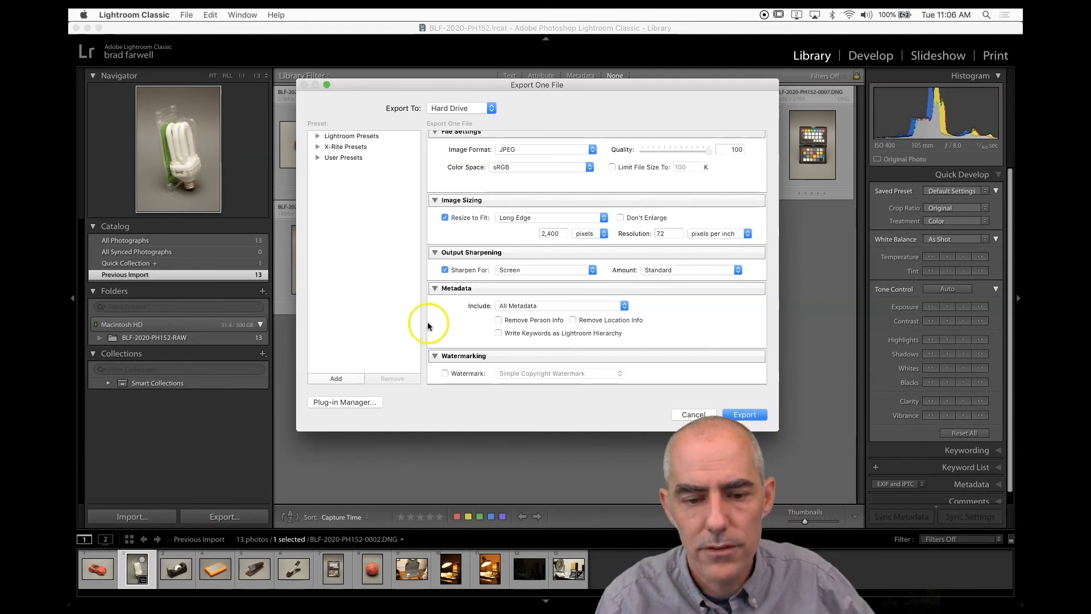
# Review the export settings and export the selected photo.
pyautogui.scroll(5, 472, 250)
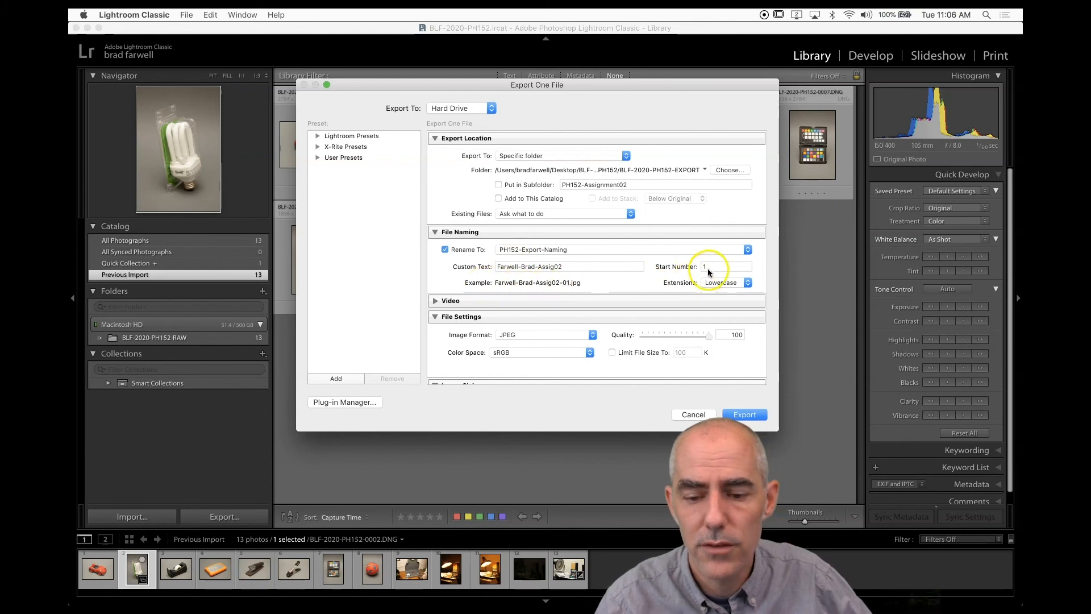
pyautogui.scroll(-3, 563, 322)
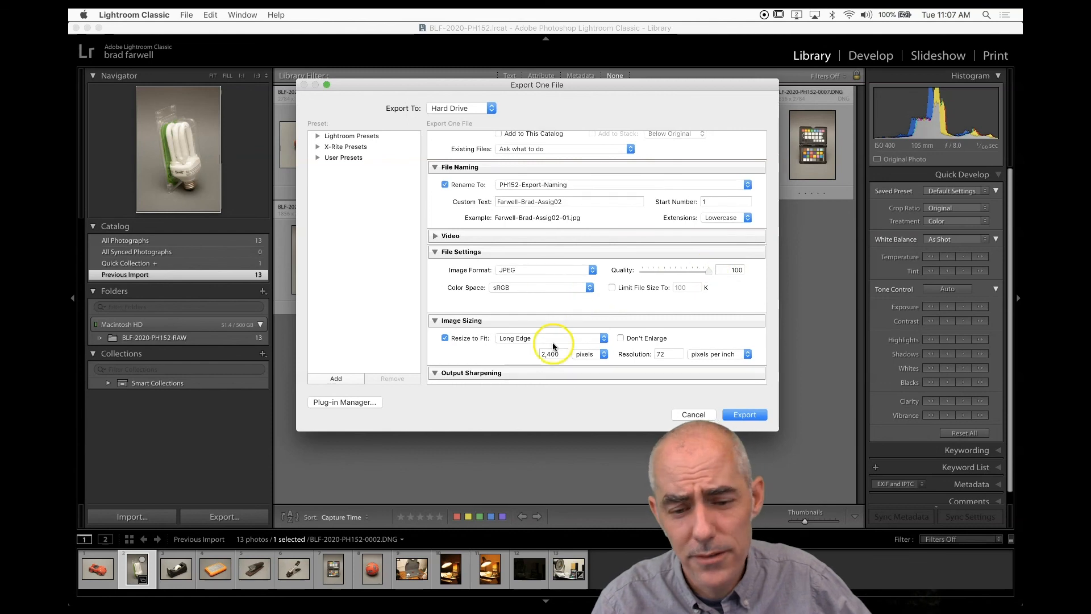
pyautogui.scroll(-3, 553, 345)
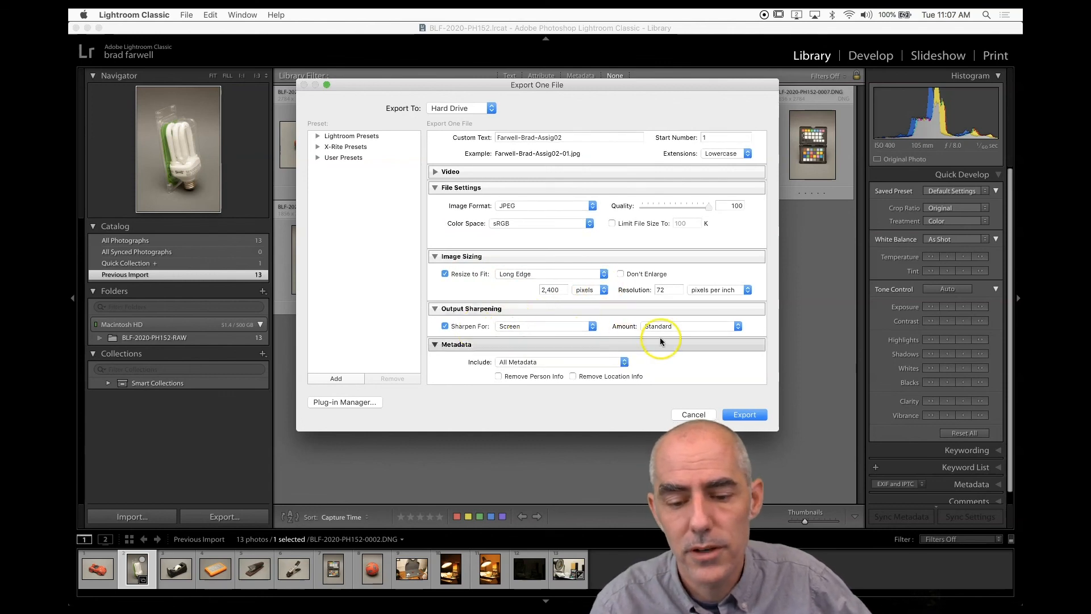
pyautogui.click(744, 415)
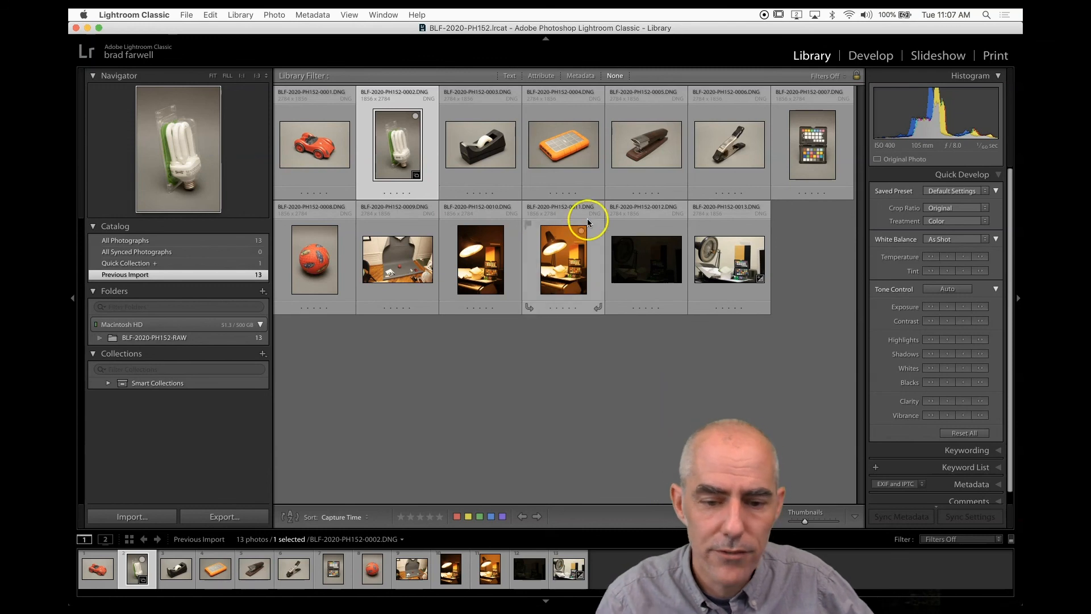
# Select the photos 0003 through 0005 in the grid and open the export dialog for them.
pyautogui.click(499, 148)
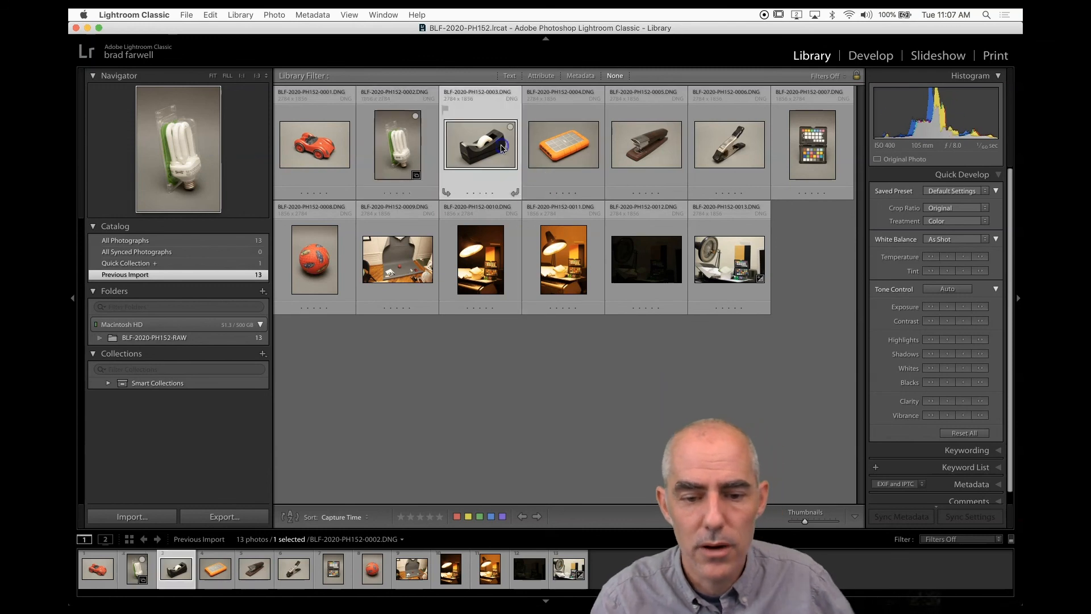
pyautogui.keyDown('shift'); pyautogui.click(646, 144); pyautogui.keyUp('shift')
pyautogui.click(223, 515)
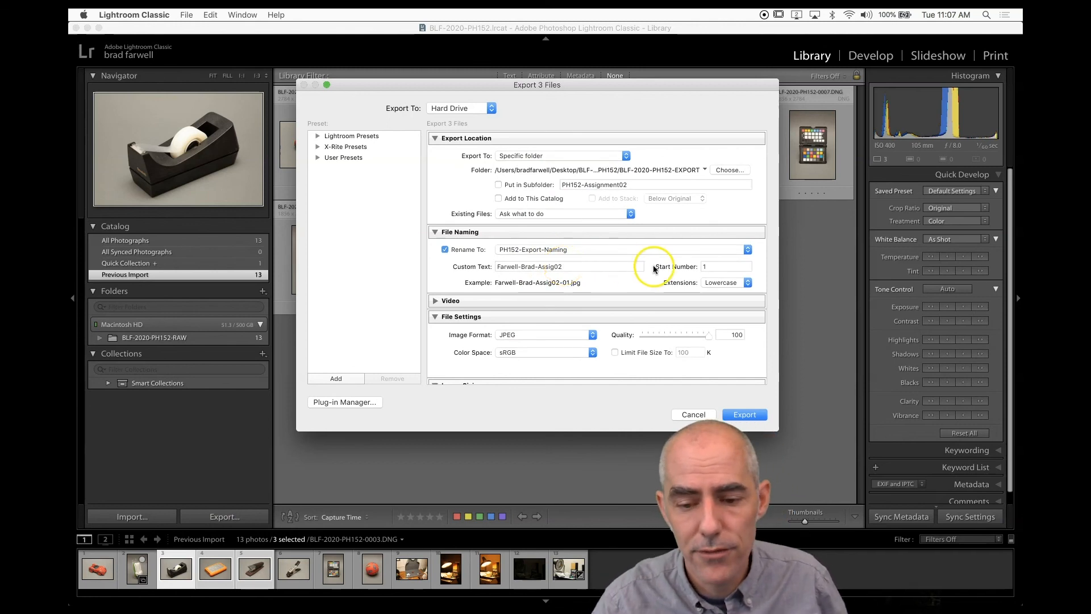
# Set the start number to 2 and export the three selected photos.
pyautogui.doubleClick(714, 265)
pyautogui.write('2')
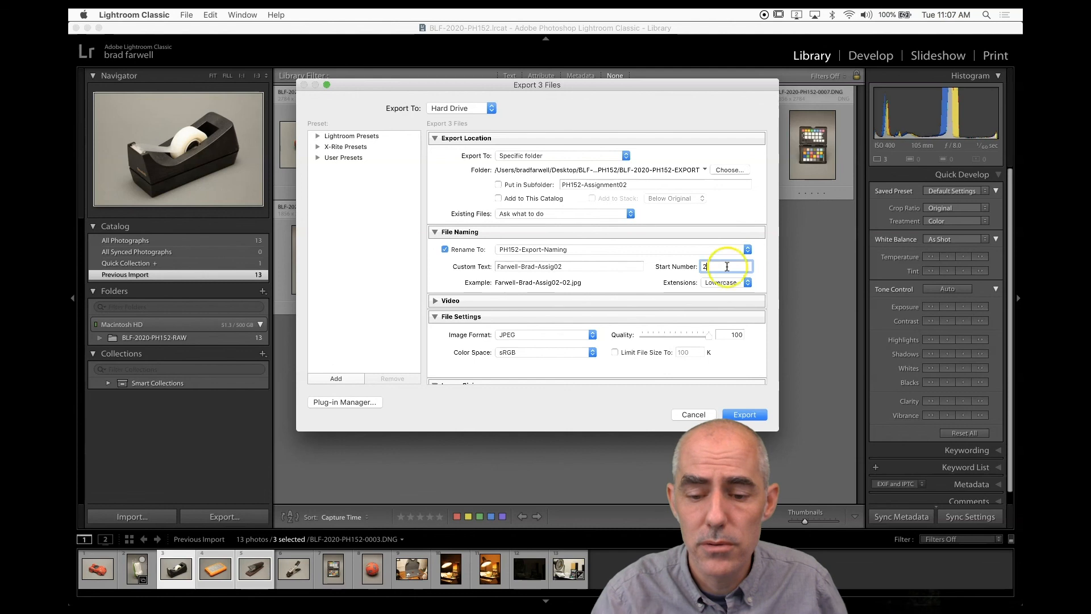
pyautogui.click(745, 415)
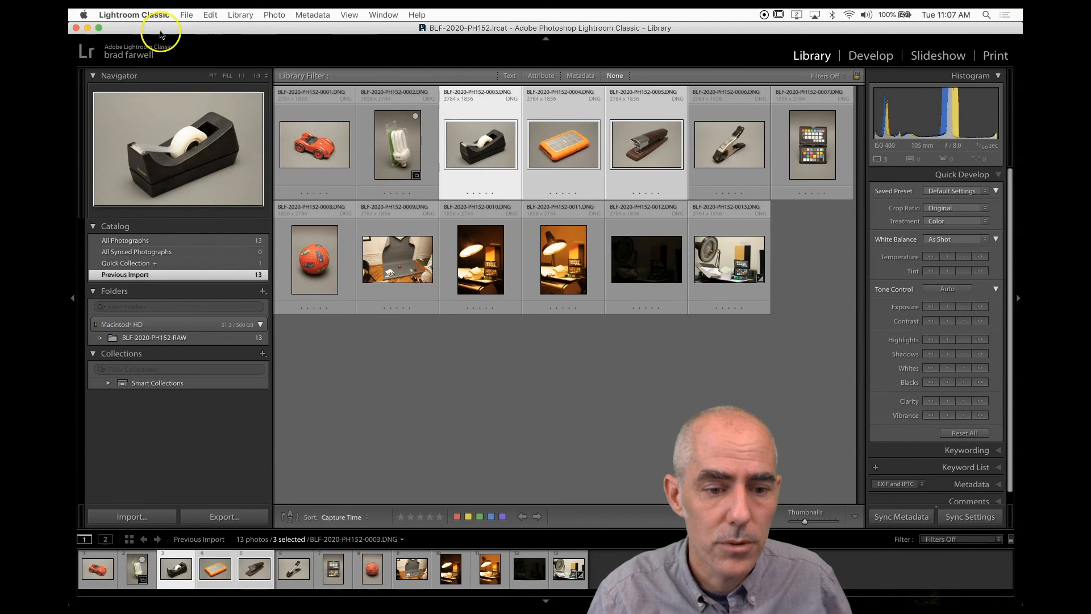
# Switch to Finder and open the BLF-2020-PH152 folder on the Desktop.
pyautogui.moveTo(154, 29)
pyautogui.mouseDown()
pyautogui.moveTo(153, 296)
pyautogui.moveTo(149, 36)
pyautogui.mouseUp()
pyautogui.moveTo(226, 591)
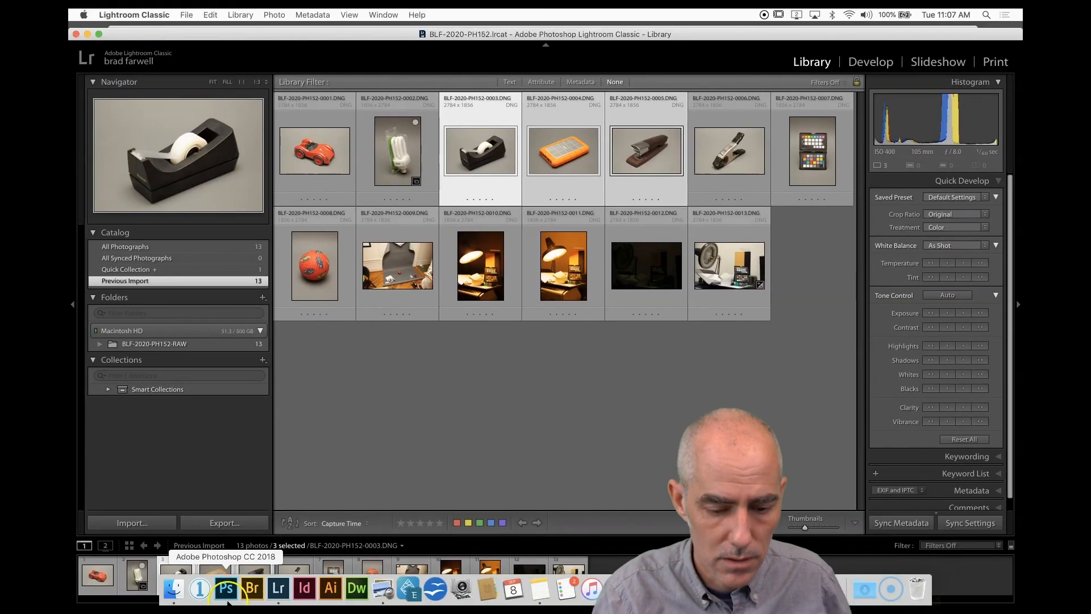
pyautogui.click(169, 589)
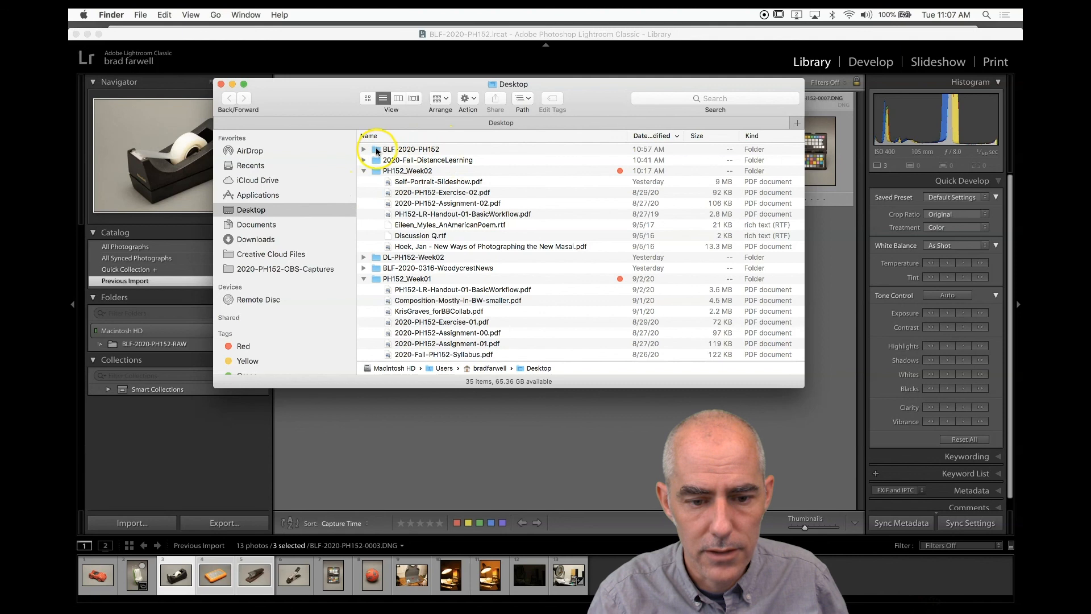
pyautogui.click(377, 150)
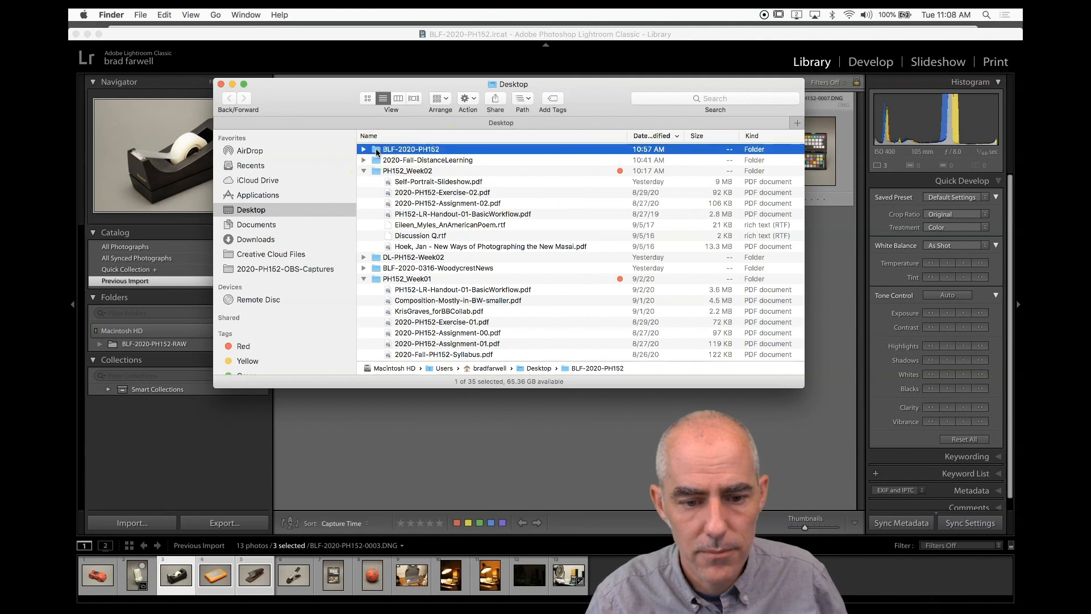
pyautogui.doubleClick(376, 150)
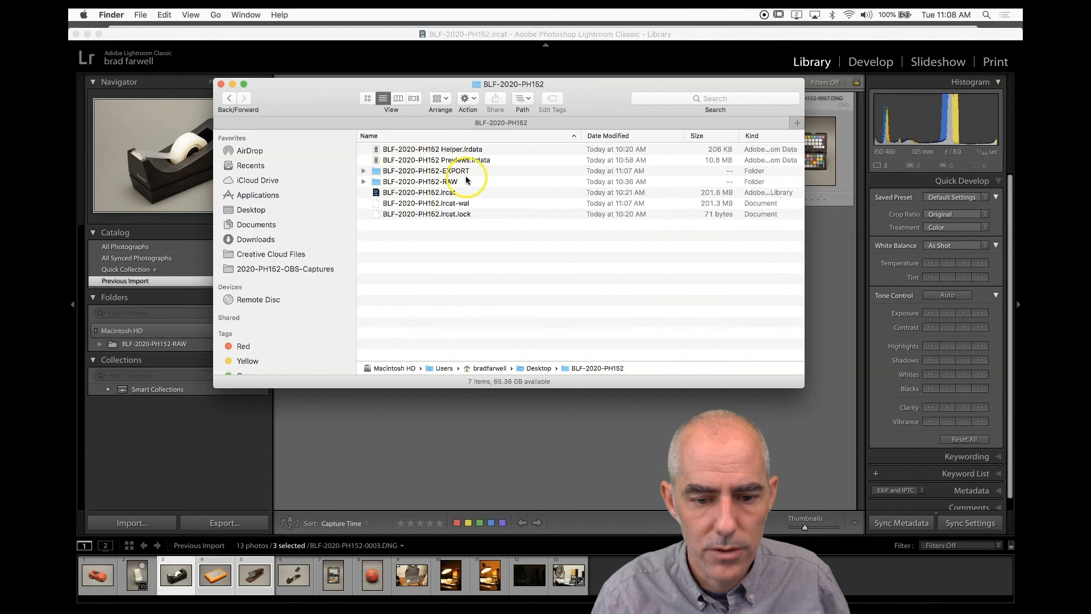
# Expand the RAW and EXPORT folders to inspect their files.
pyautogui.click(363, 182)
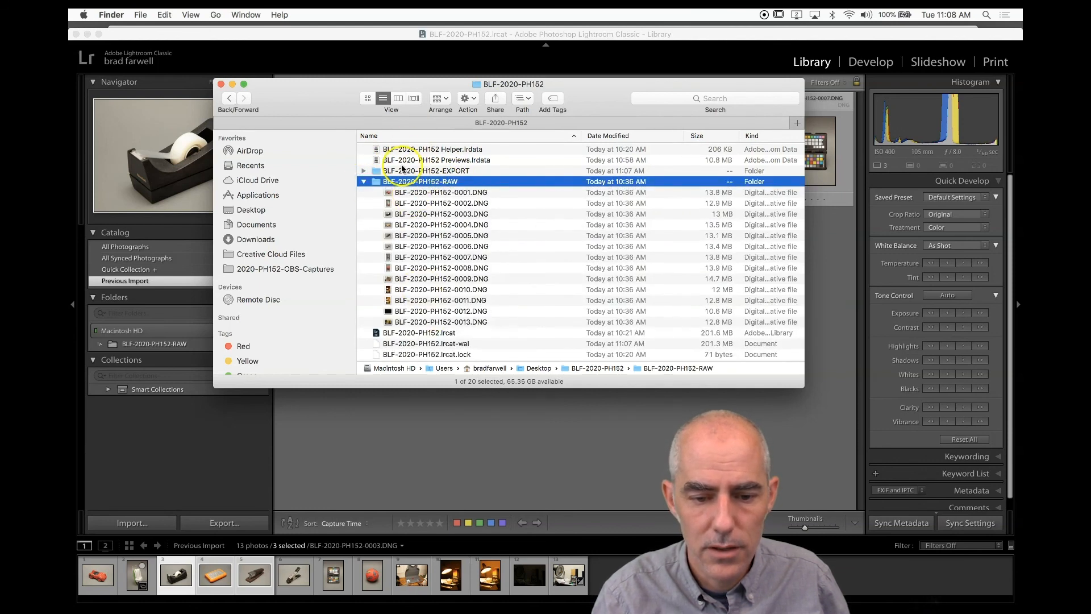
pyautogui.click(362, 182)
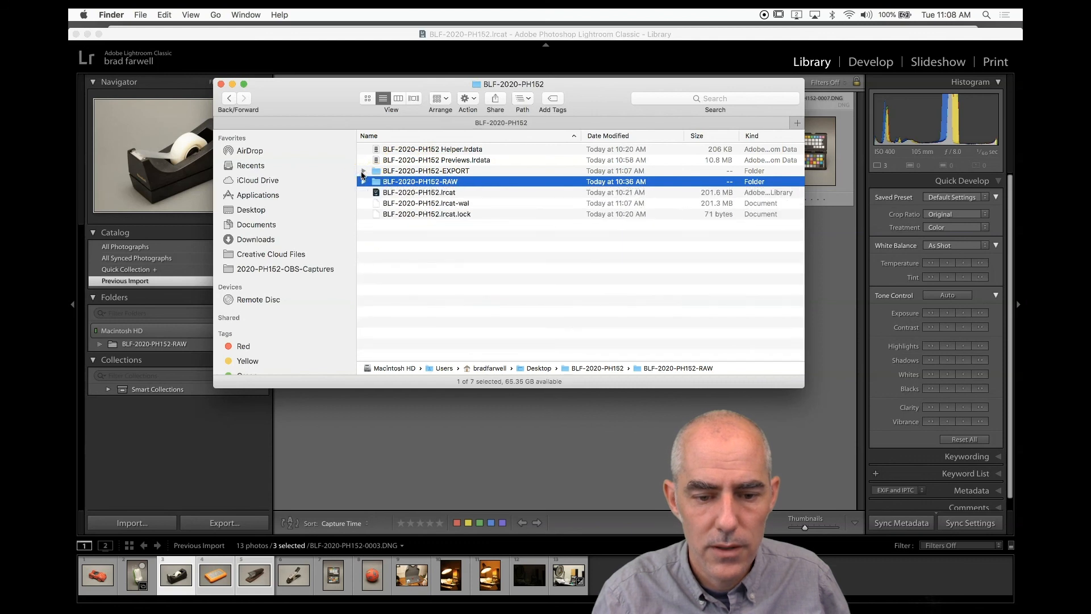
pyautogui.click(363, 172)
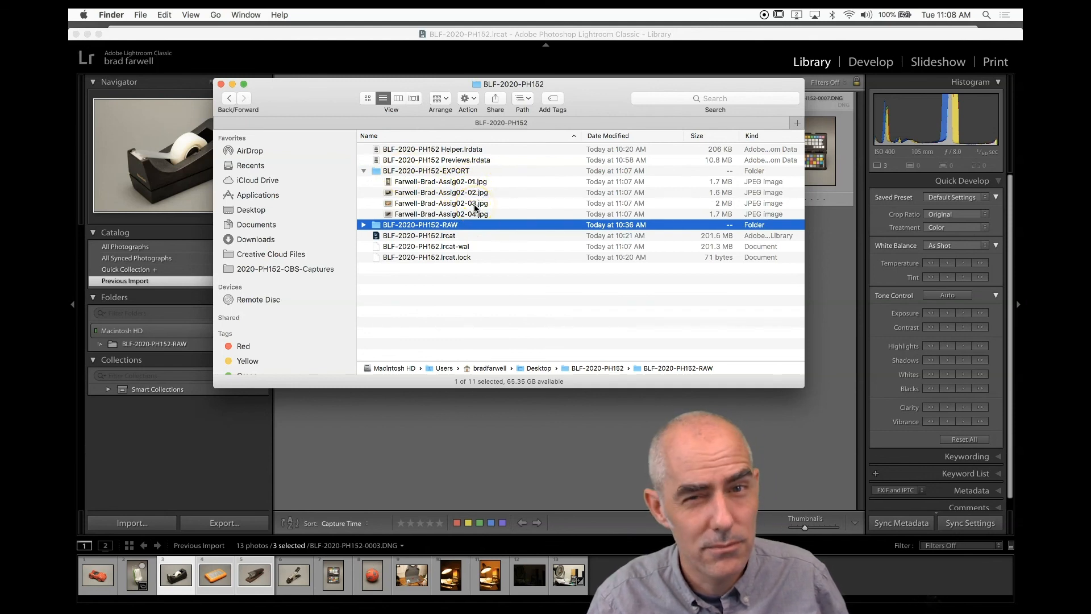
pyautogui.click(364, 171)
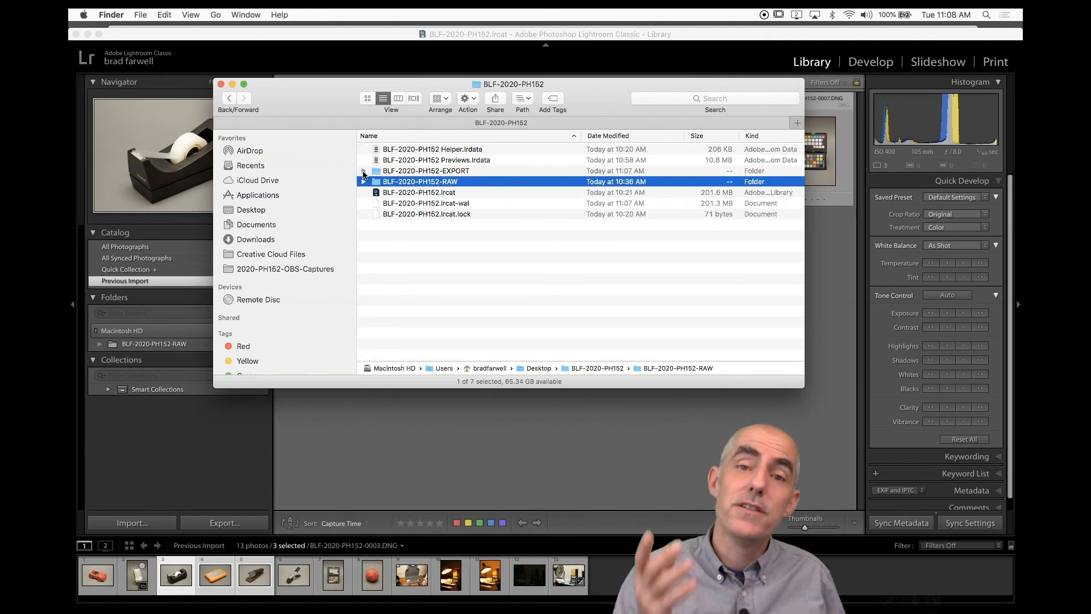